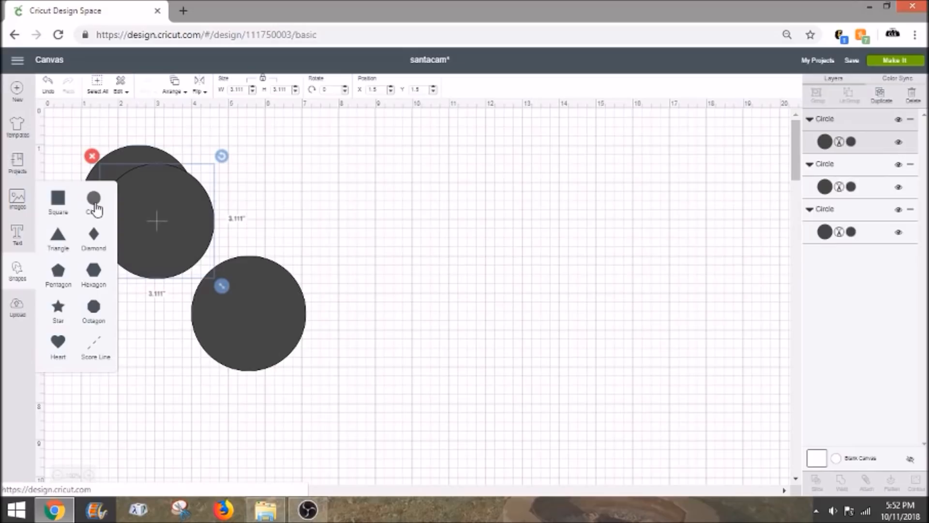
Step: Add two more circles, and shrink the circle set apart from the others to 2 inches
double_click(94, 199)
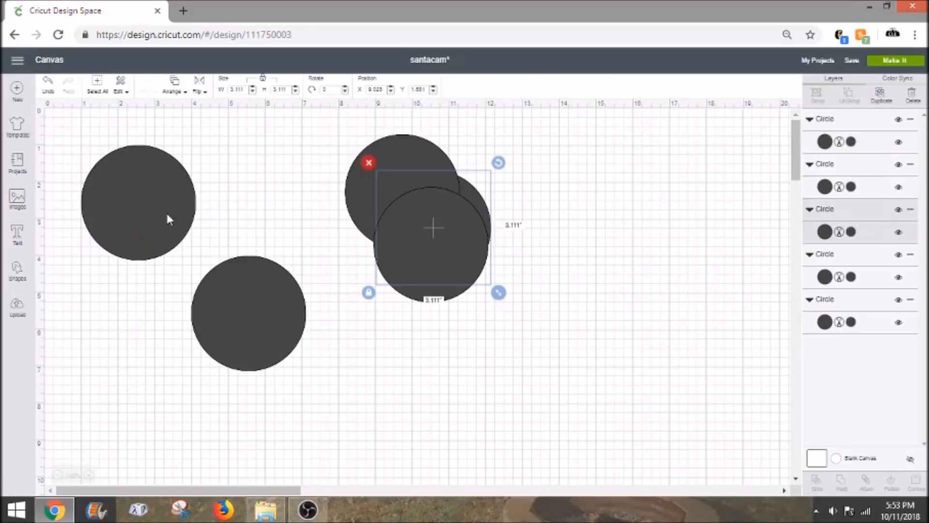
drag(203, 218, 288, 219)
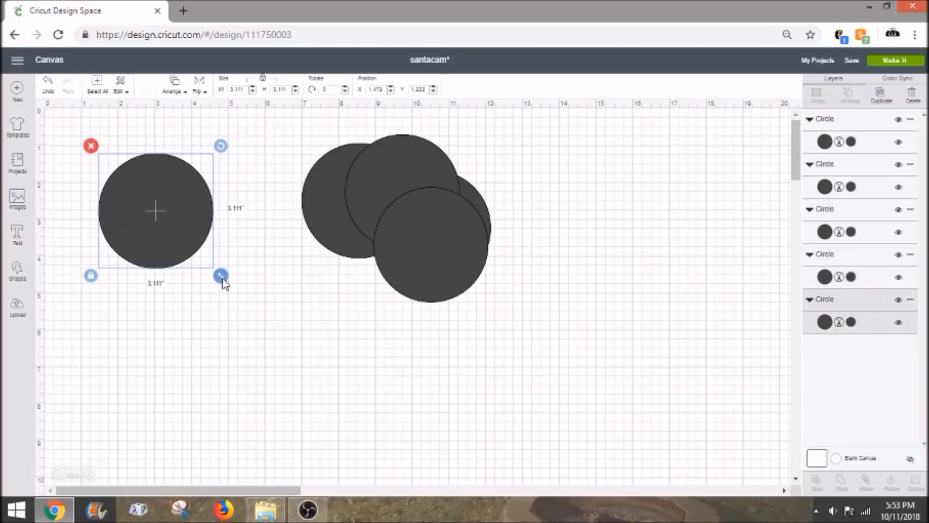
drag(222, 280, 185, 258)
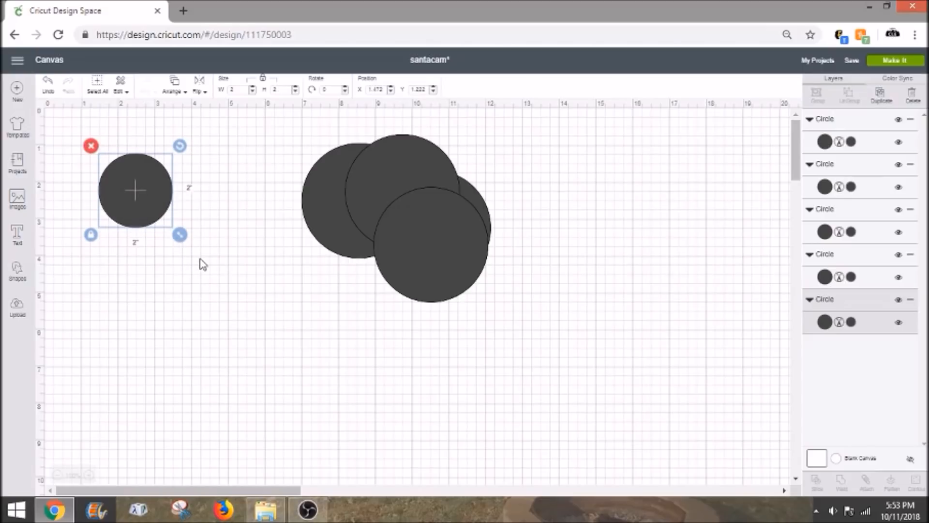
Step: Move one large circle closer to the 2-inch circle, and color the 2-inch circle black
key(ctrl+plus)
key(ctrl+plus)
key(ctrl+plus)
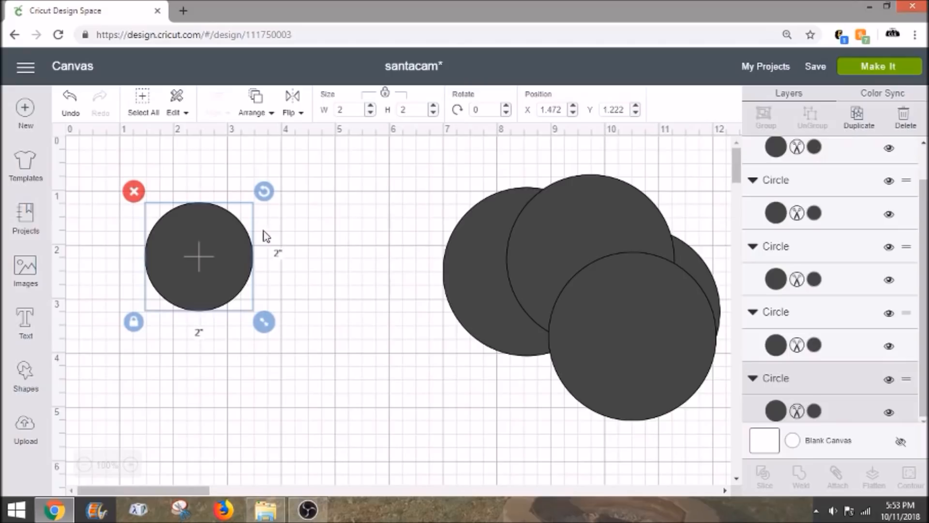
click(644, 329)
drag(650, 332, 389, 310)
click(225, 281)
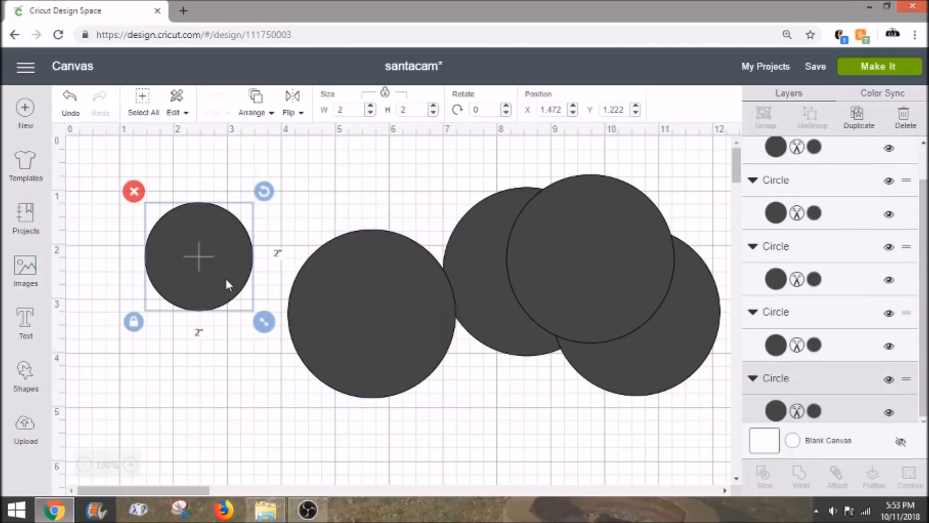
click(814, 411)
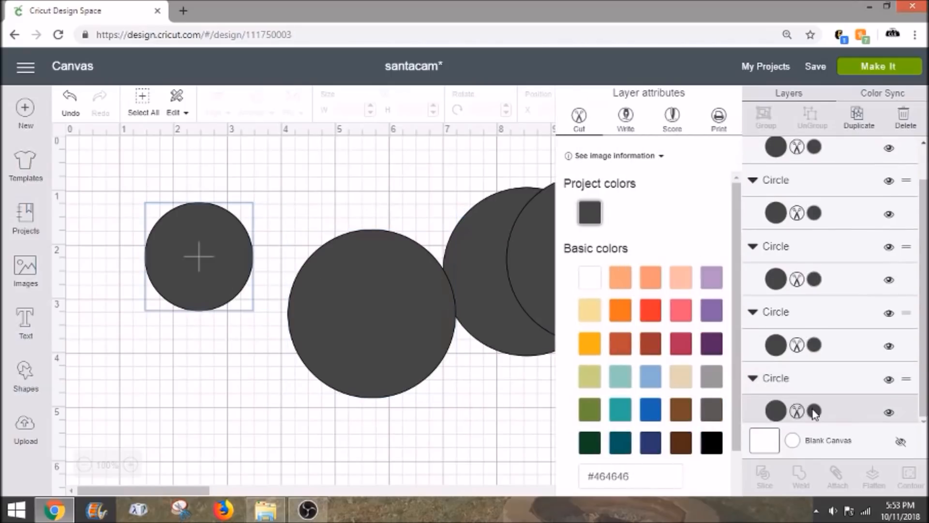
click(713, 450)
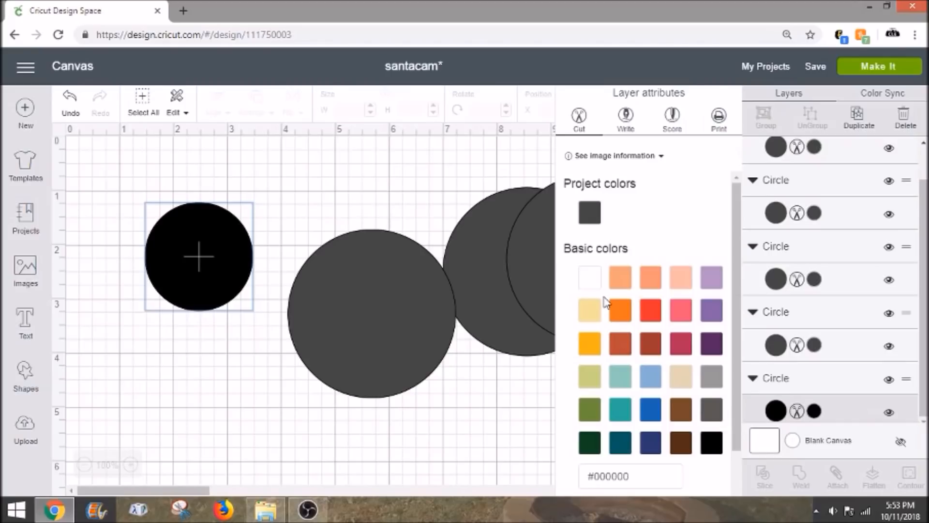
Step: Shrink the nearest large grey circle to about 0.79 inches and center it on the black circle
click(411, 326)
click(411, 327)
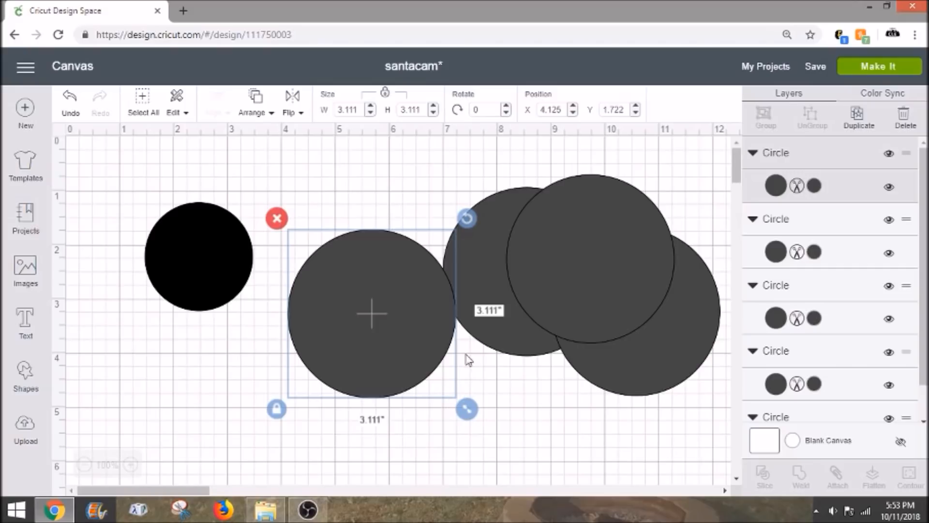
drag(469, 413, 195, 250)
click(313, 257)
click(206, 249)
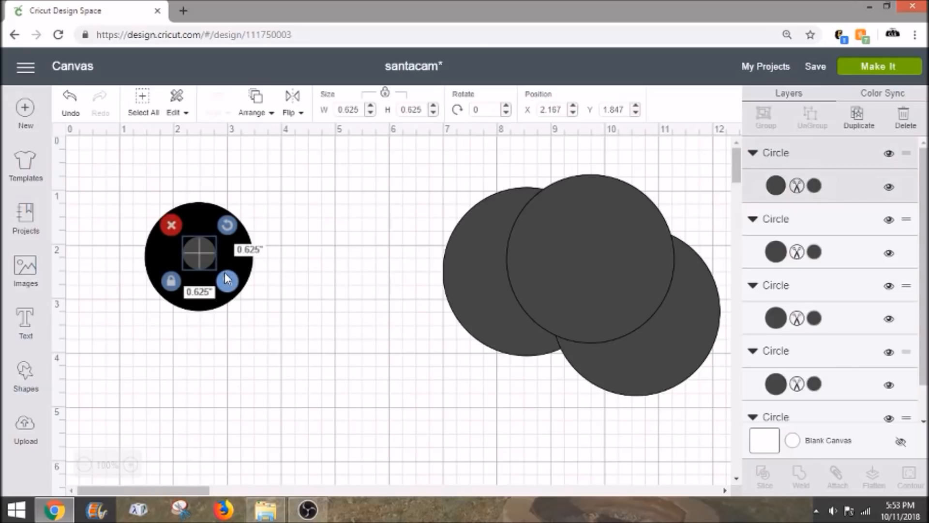
drag(225, 280, 232, 285)
drag(206, 248, 204, 248)
click(325, 270)
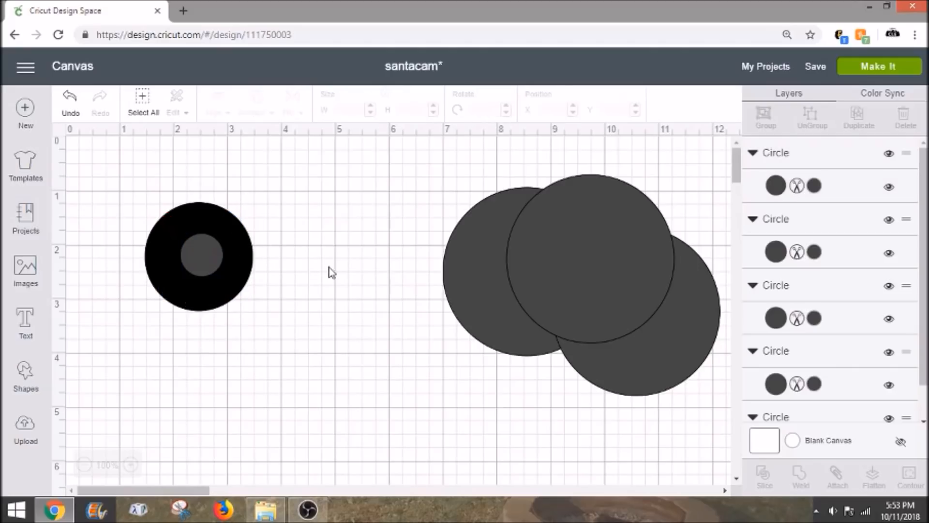
Step: Color the frontmost large grey circle in the overlapping stack black
click(562, 264)
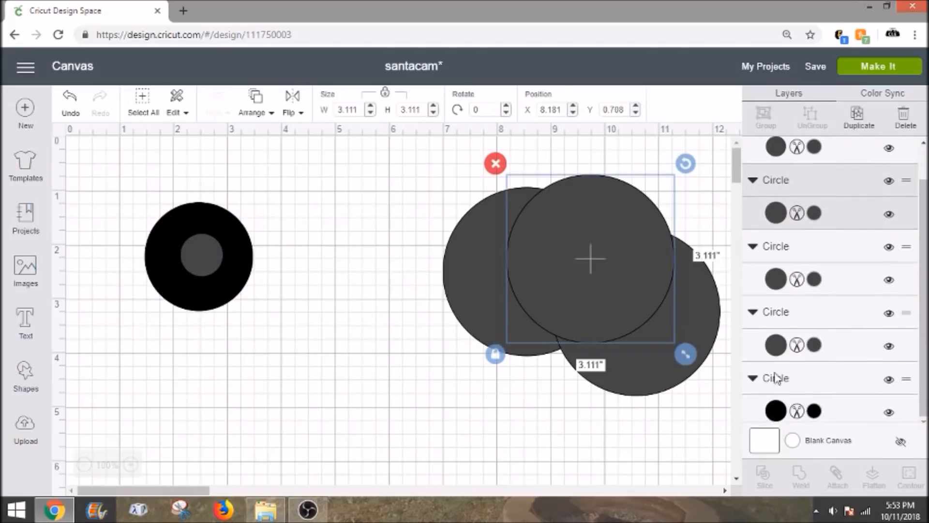
click(814, 213)
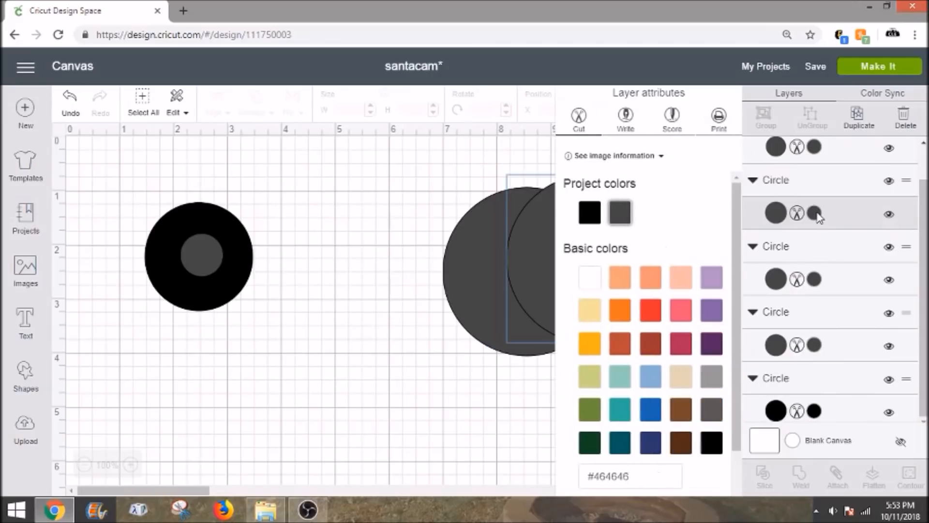
click(591, 215)
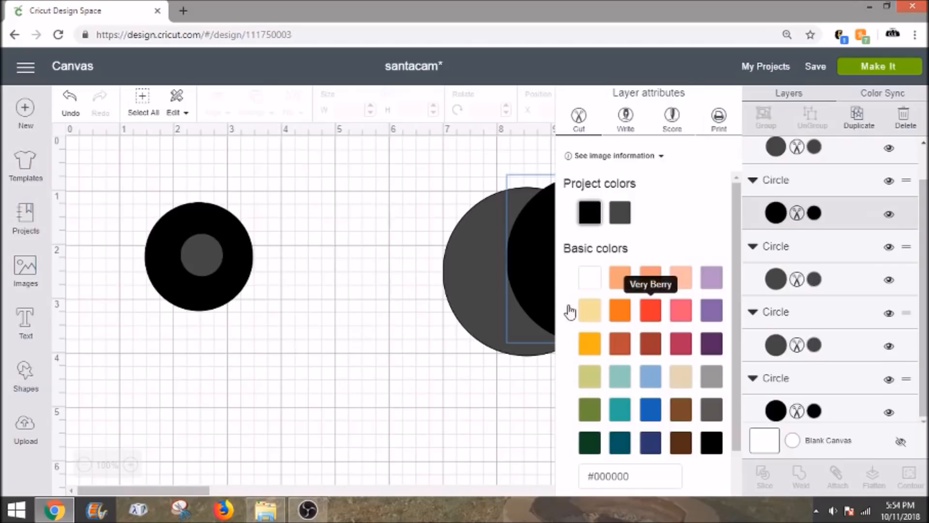
Step: Shrink the large black circle to about 0.375 inches beside the camera shape and bring it to the front
drag(673, 356, 279, 252)
right_click(280, 252)
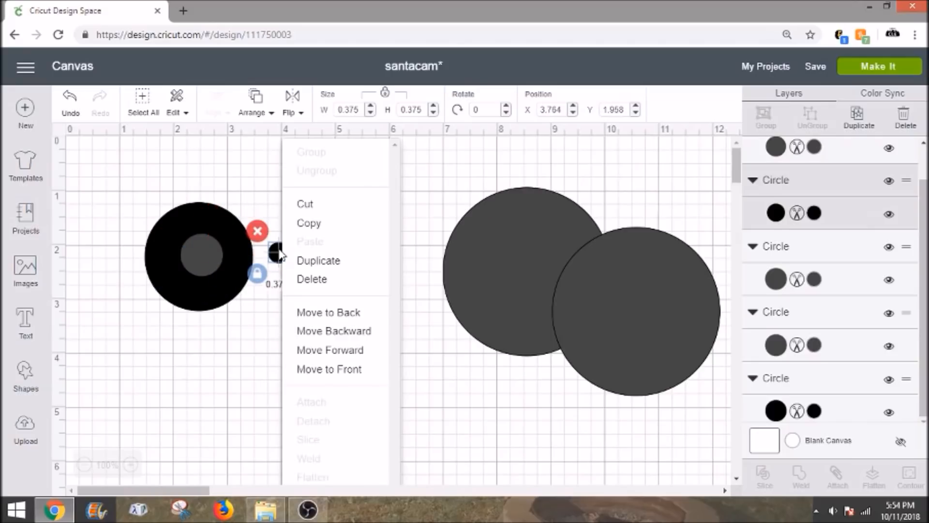
click(333, 369)
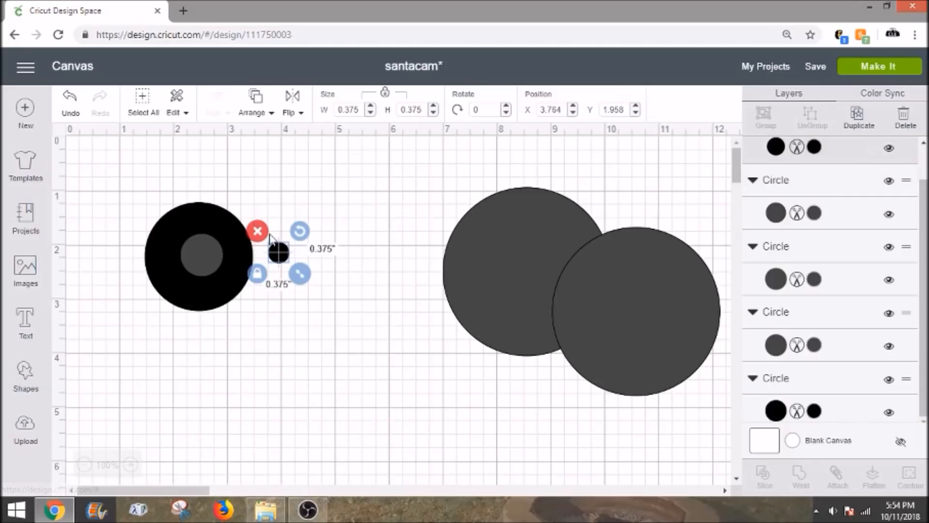
Step: Center the small black circle inside the grey circle and enlarge it to about 0.56 inches to form a ring
drag(278, 255, 234, 290)
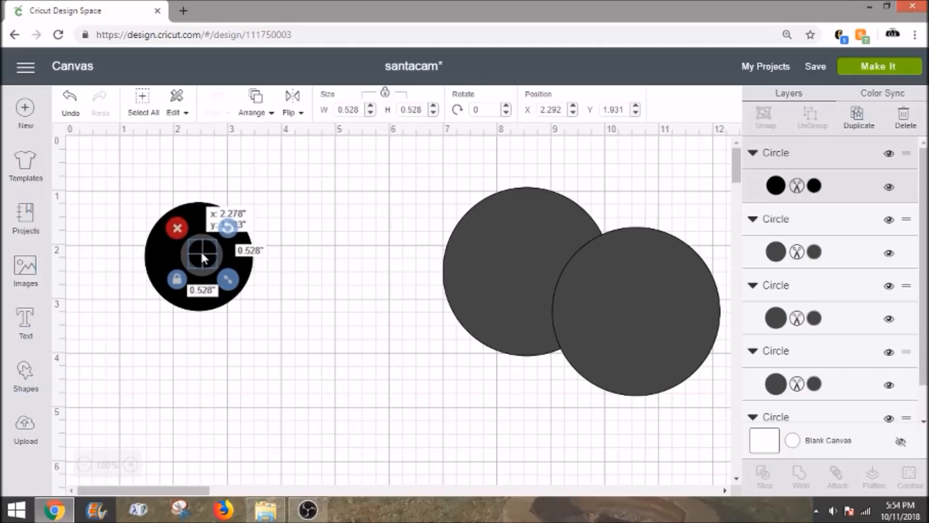
drag(201, 253, 200, 253)
click(281, 275)
click(208, 257)
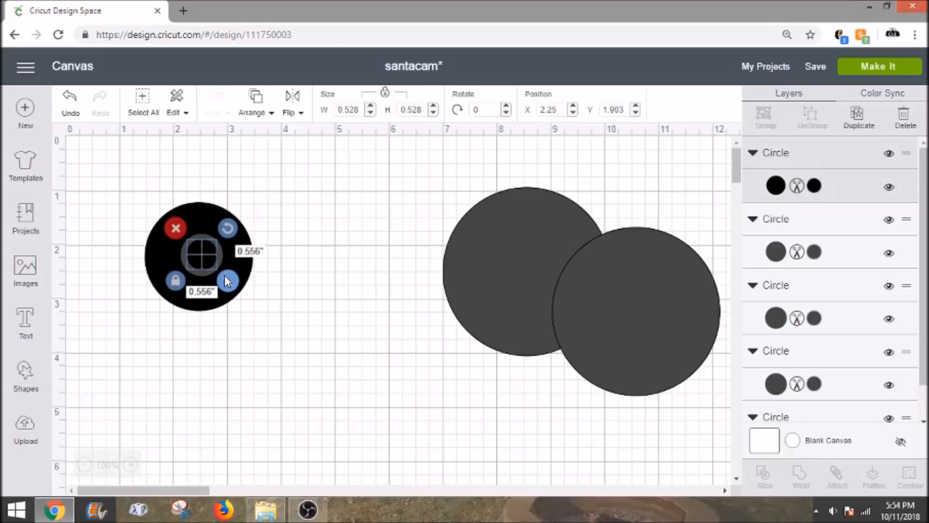
click(286, 274)
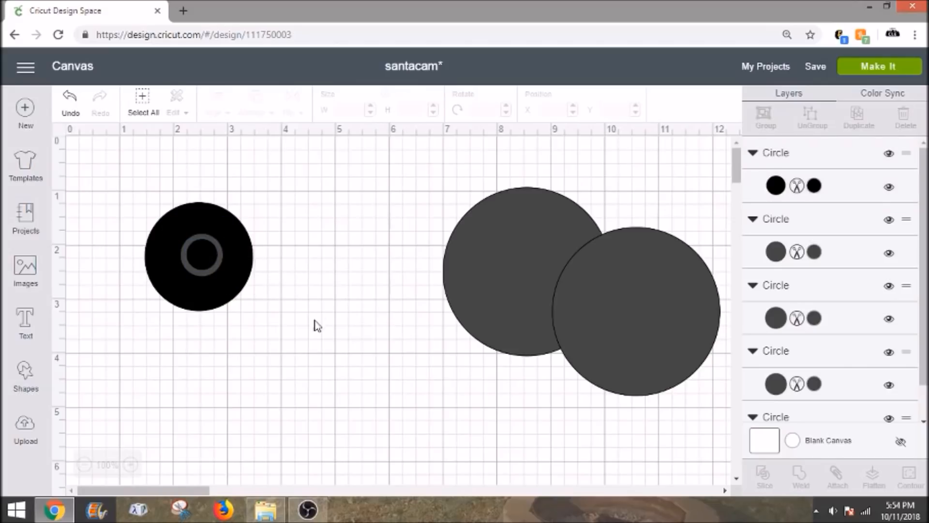
Step: Color the front large grey circle white and shrink it to about 0.31 inches over the camera shape
click(634, 291)
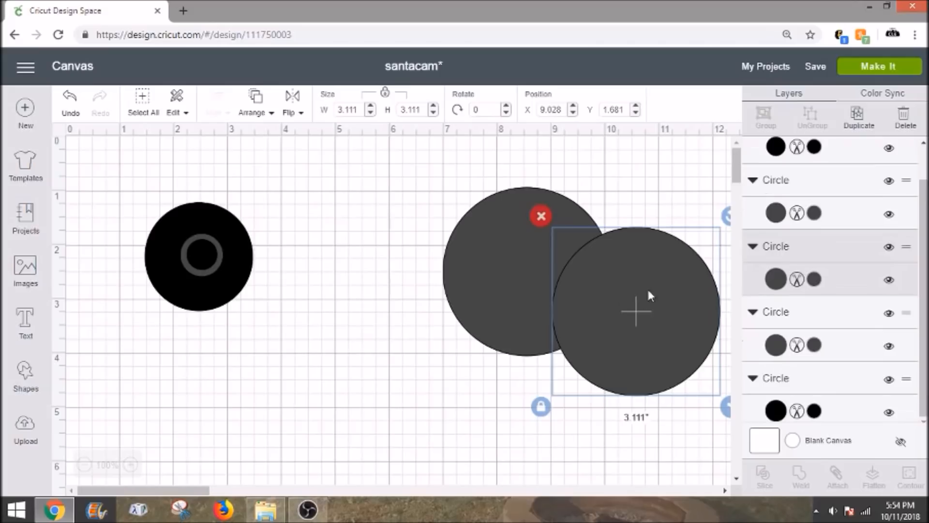
click(814, 280)
click(589, 283)
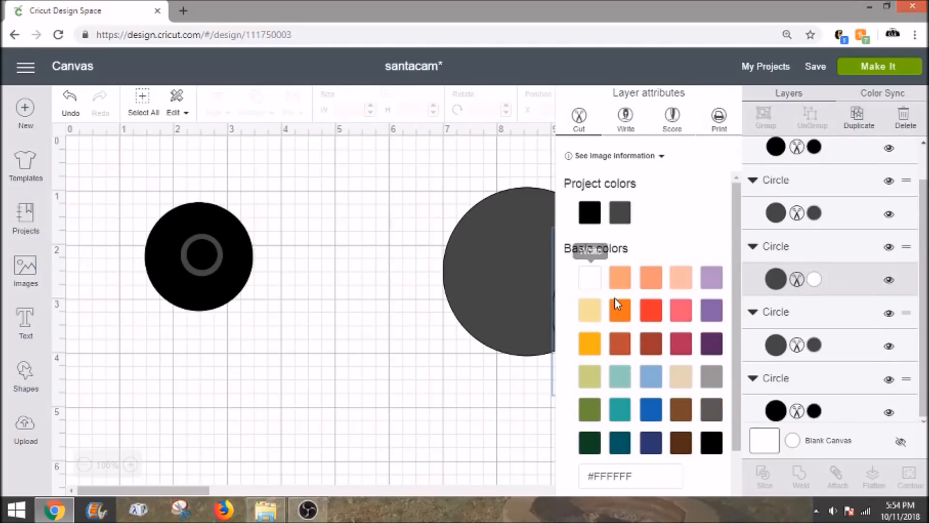
click(509, 373)
drag(634, 348, 279, 347)
drag(366, 396, 237, 274)
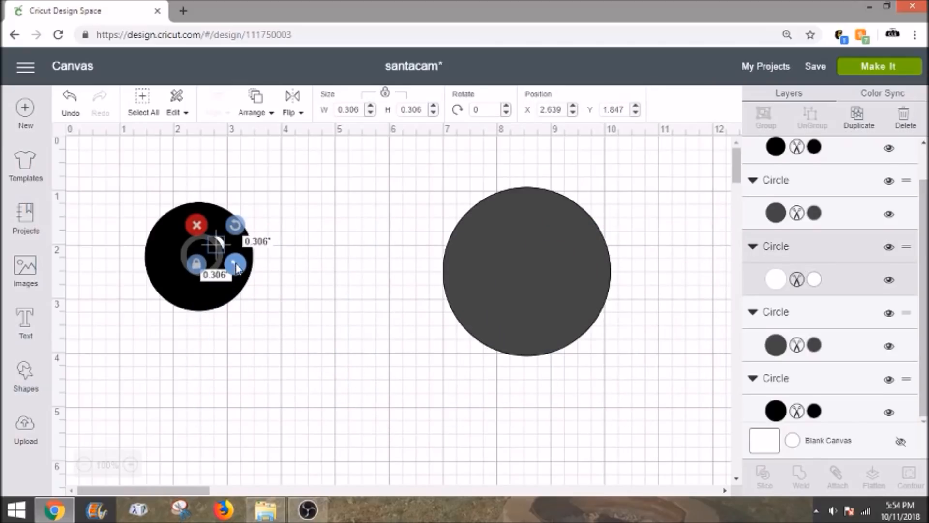
right_click(221, 246)
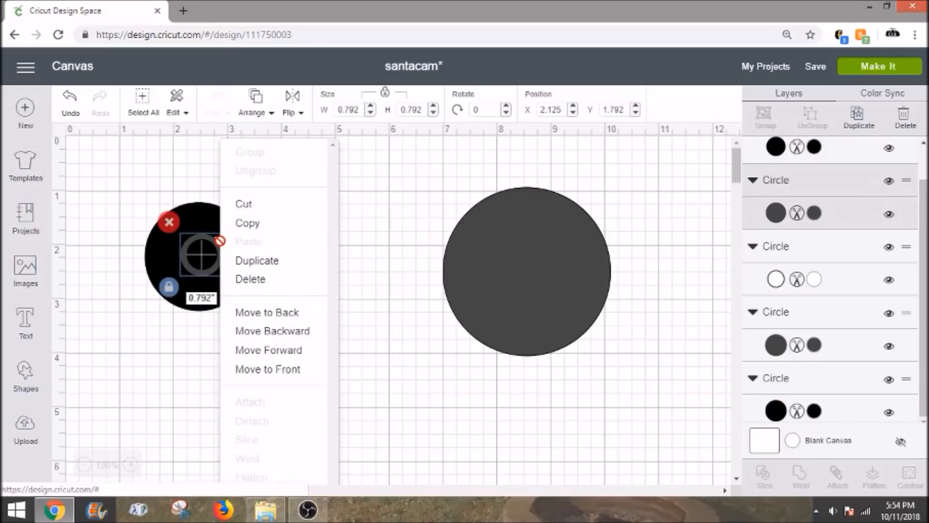
click(400, 259)
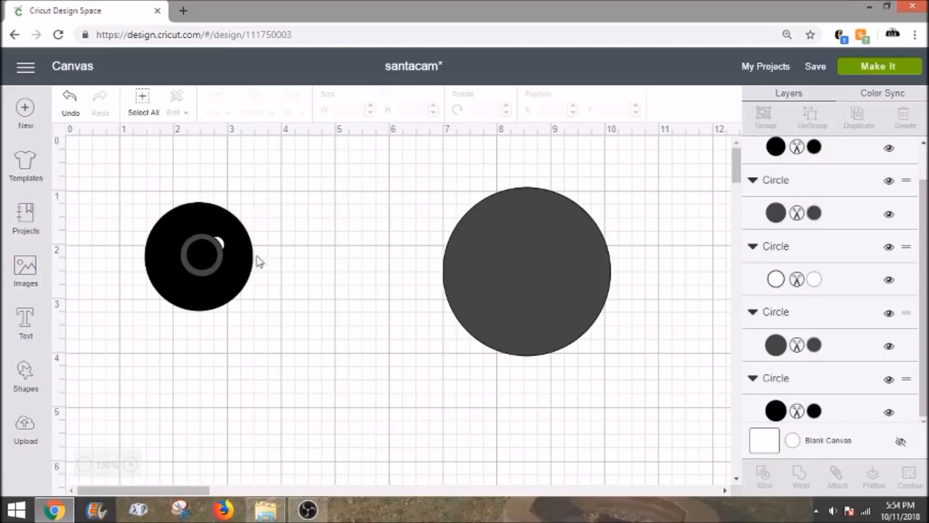
click(222, 240)
click(226, 244)
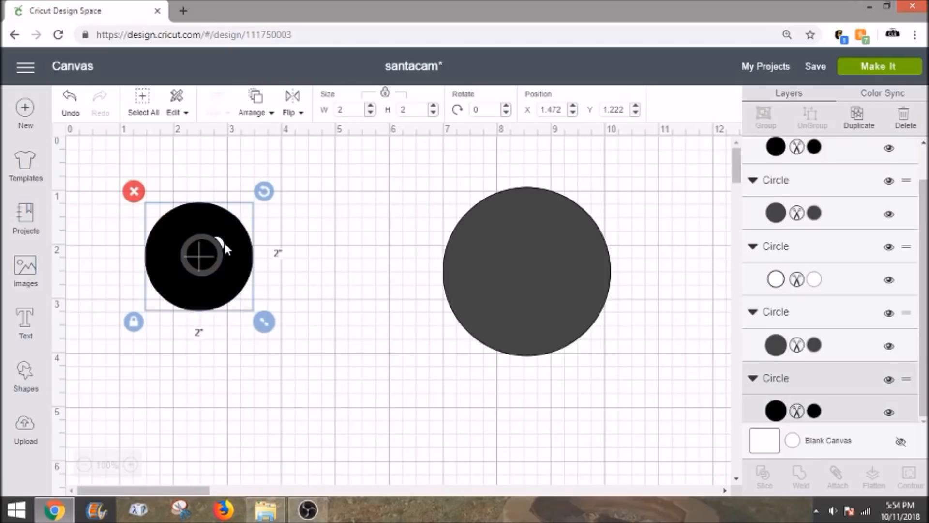
Step: Move the small white circle off the camera shape and bring it to the front of all layers
click(223, 243)
drag(222, 243, 287, 244)
right_click(286, 247)
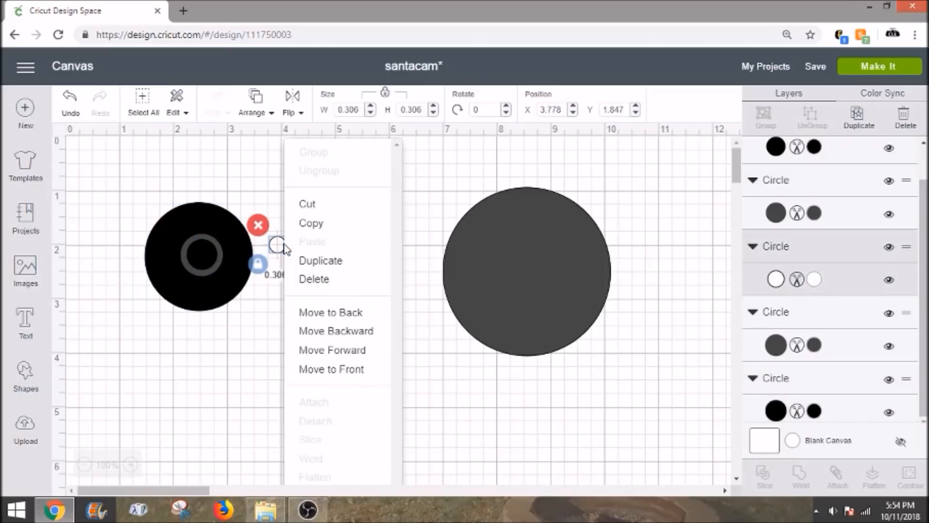
click(331, 369)
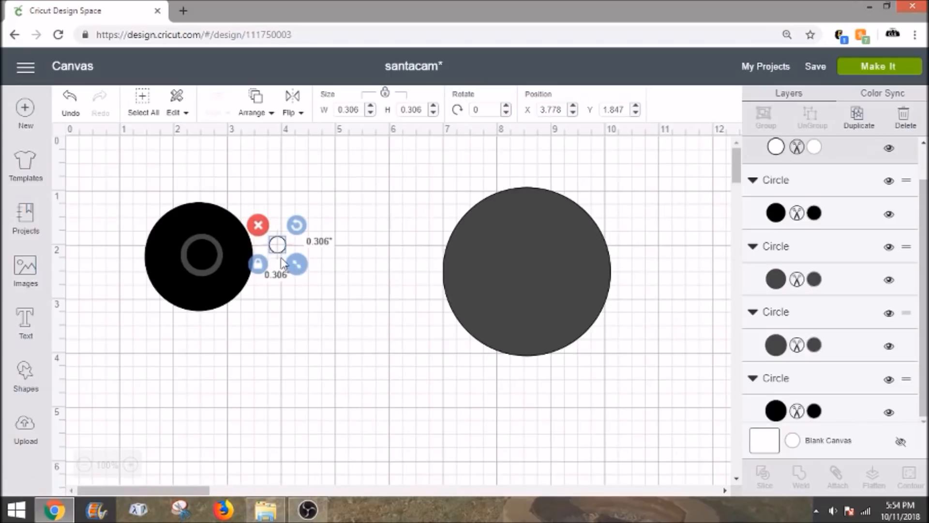
Step: Shrink the white circle to about 0.15 inches and place it inside the lens ring's upper right as a highlight
drag(297, 265, 211, 251)
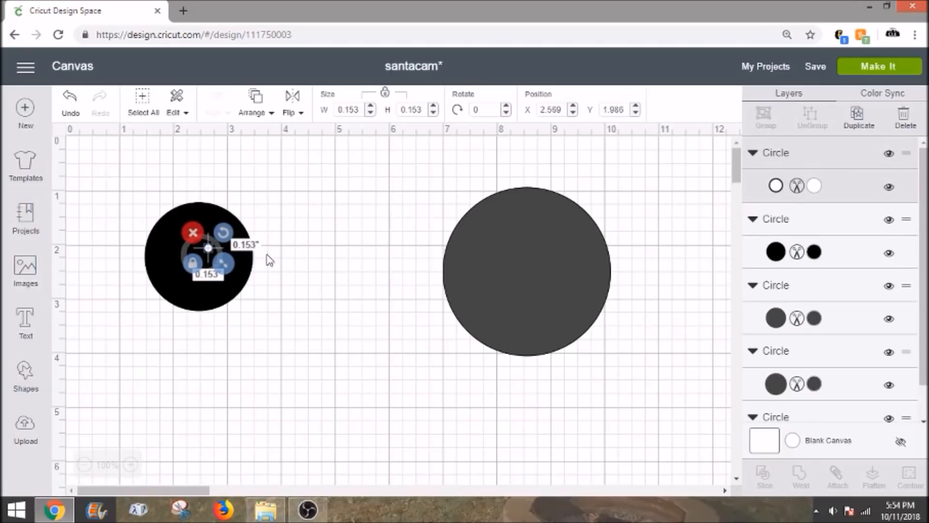
click(275, 254)
Step: Color the remaining large circle red (#E6212E) and shrink it to a small dot at the upper right of the lens ring
click(517, 248)
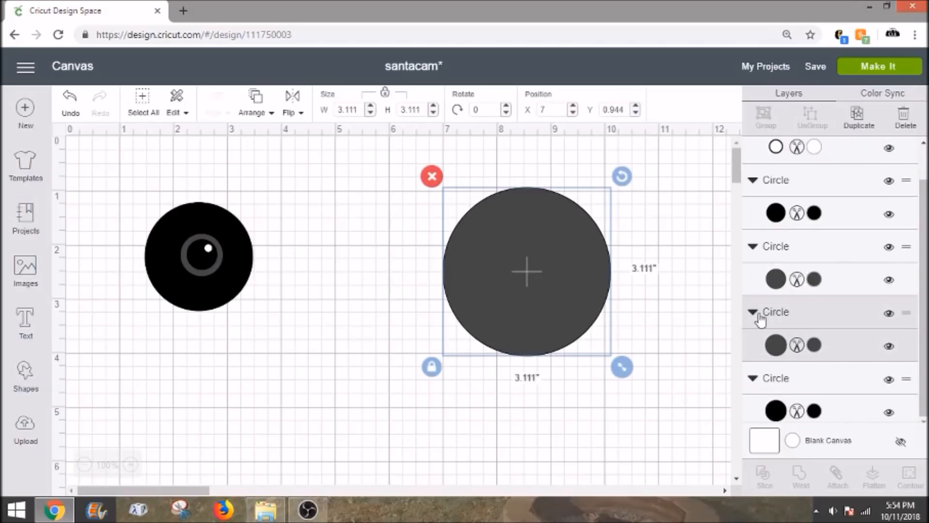
click(814, 345)
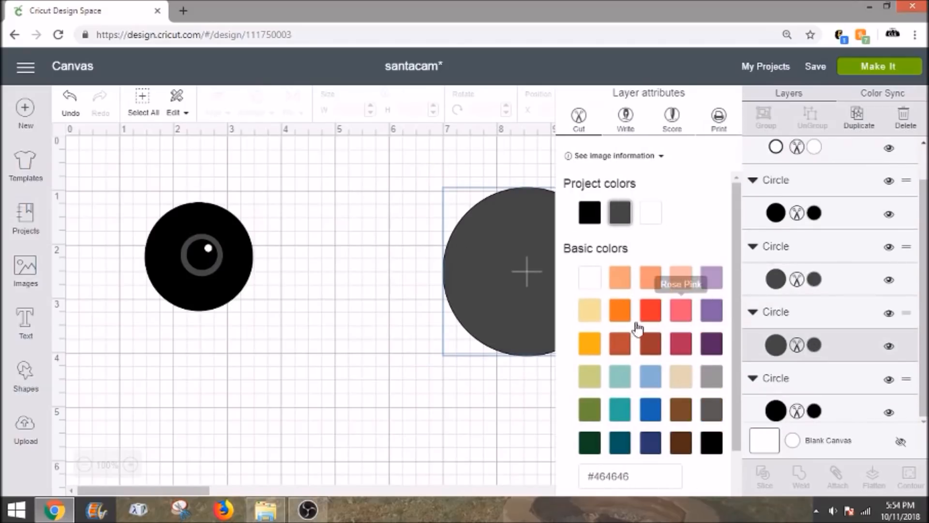
click(657, 320)
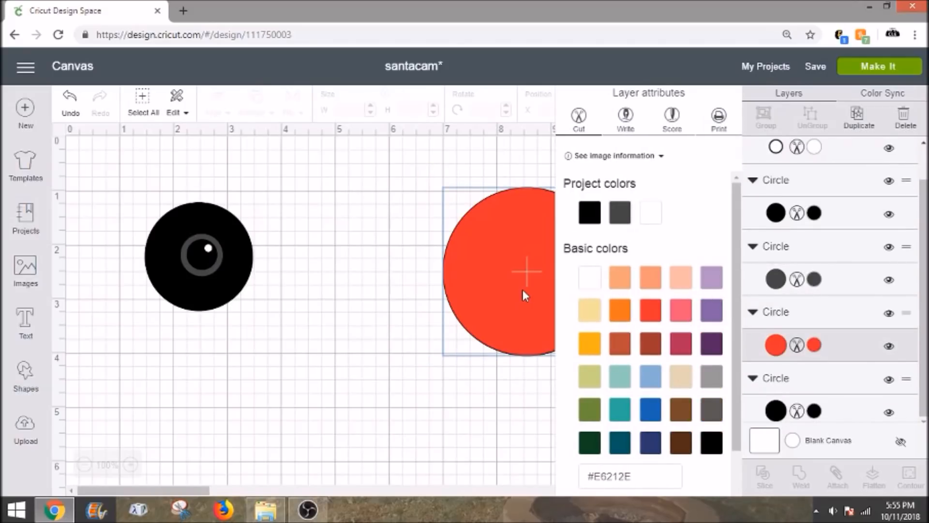
drag(621, 365, 231, 240)
click(282, 246)
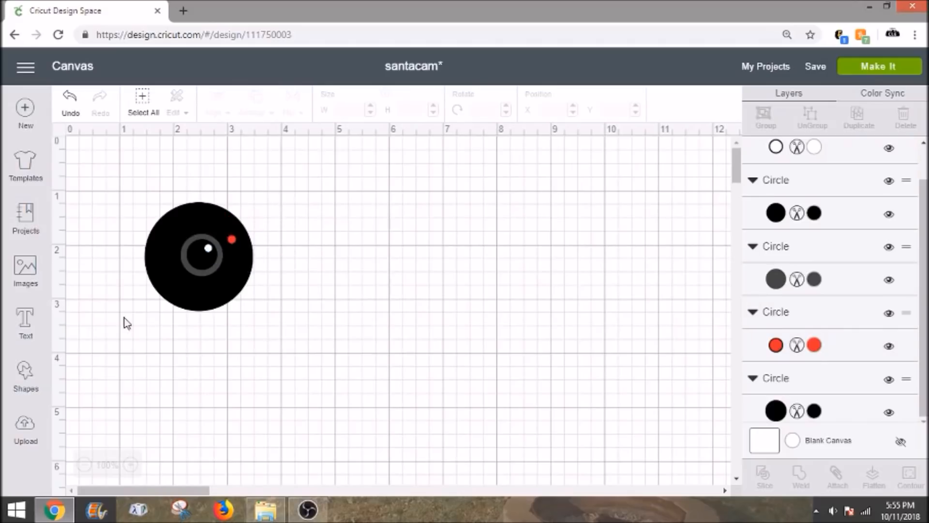
Step: Add the text "Santa" and place it on the empty canvas to the right of the camera shape
click(38, 325)
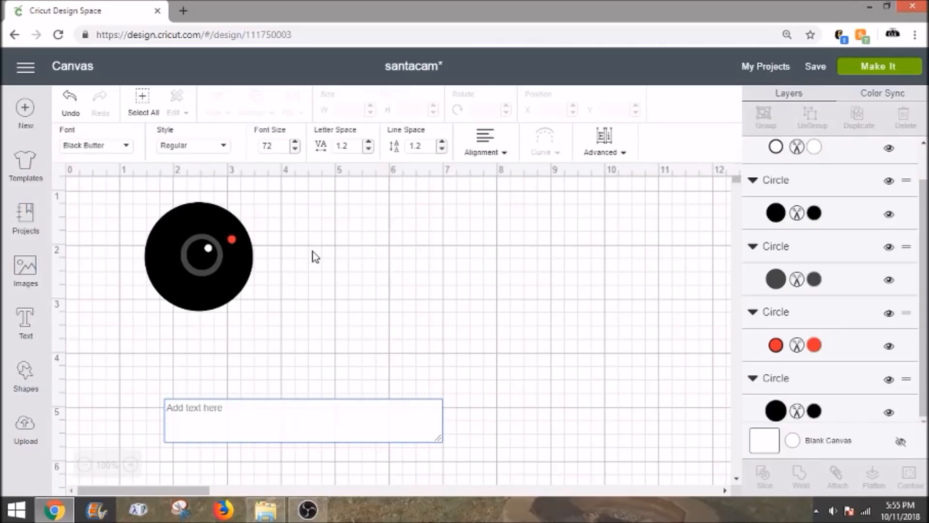
text(Sant)
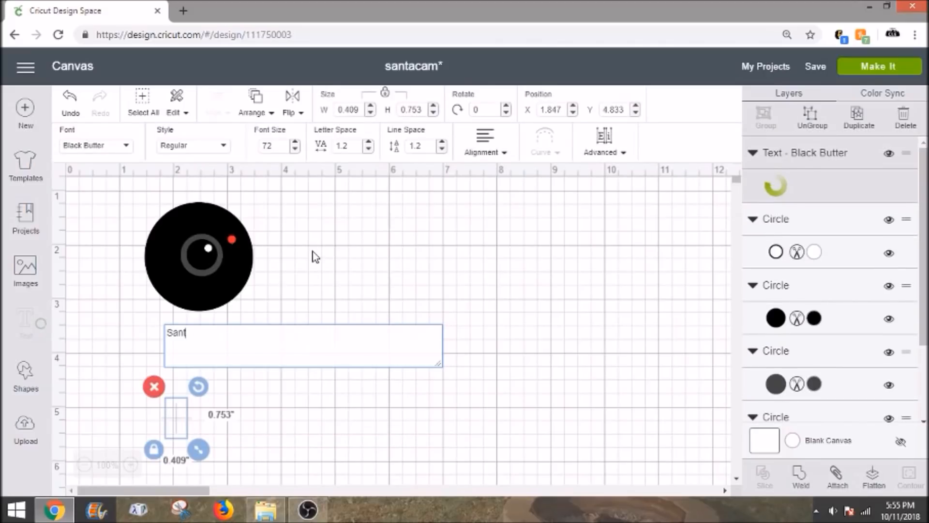
text(a)
drag(255, 437, 443, 317)
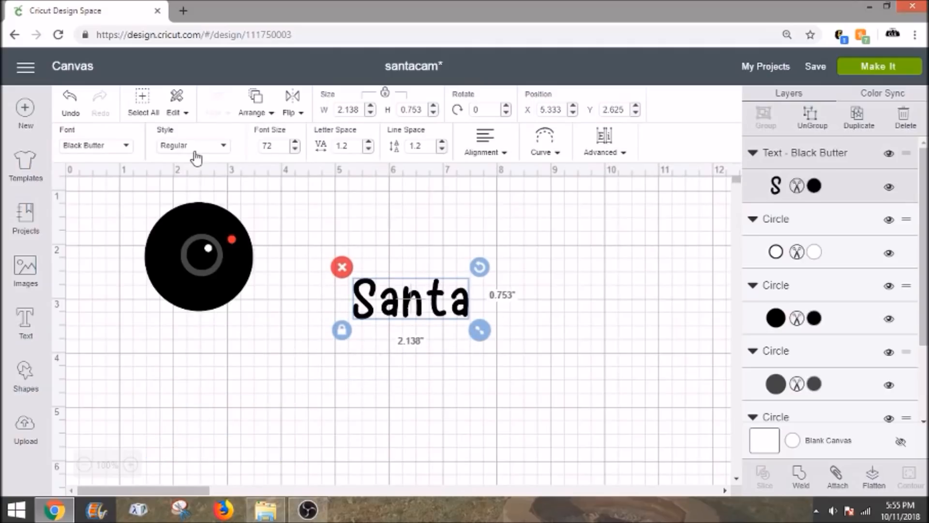
Step: Examine the fonts available for the "Santa" text, comparing the all, system and Cricut font lists
click(130, 149)
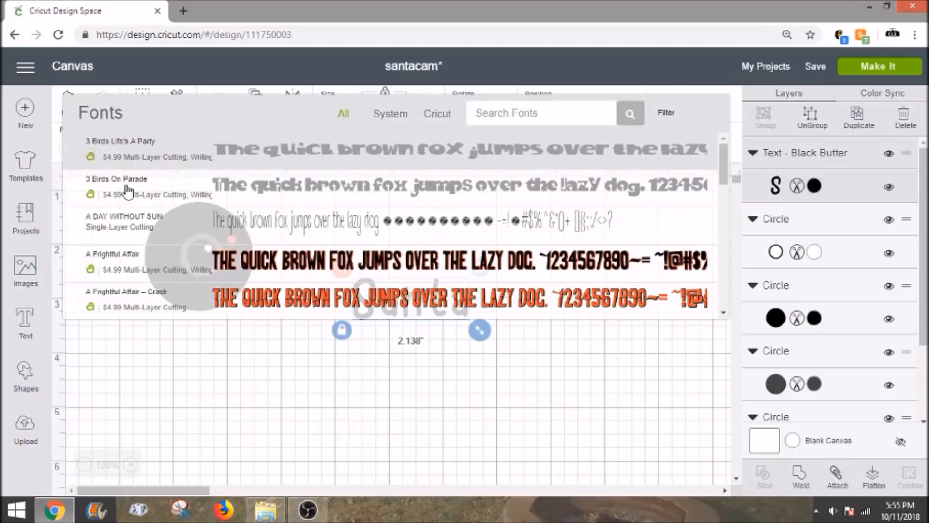
click(133, 357)
click(378, 297)
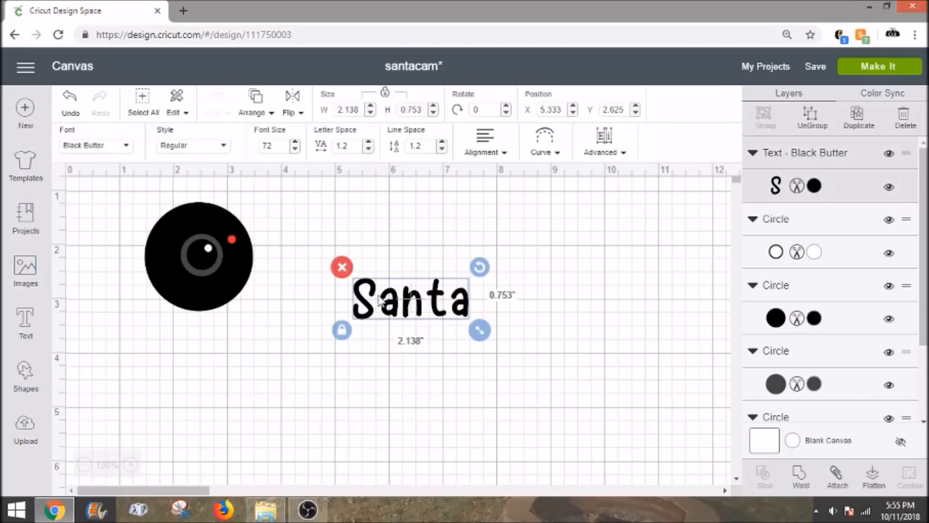
click(117, 152)
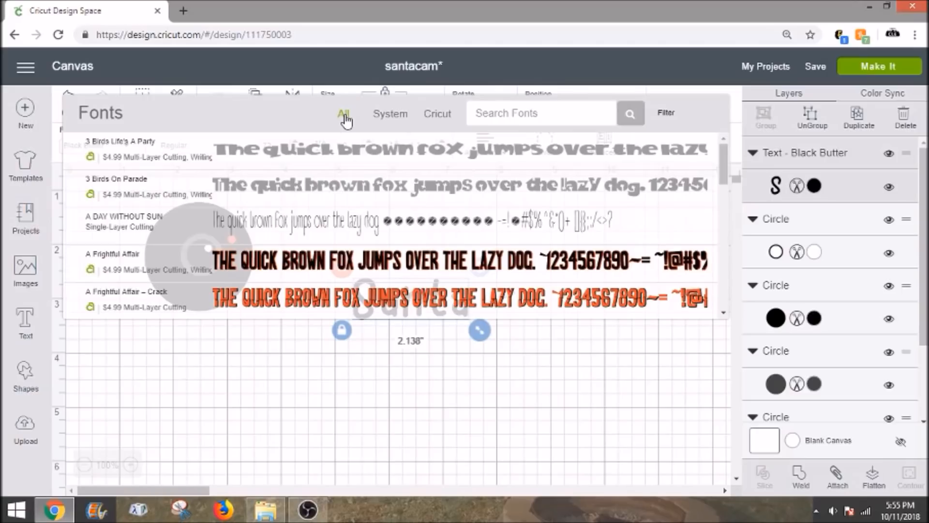
click(378, 119)
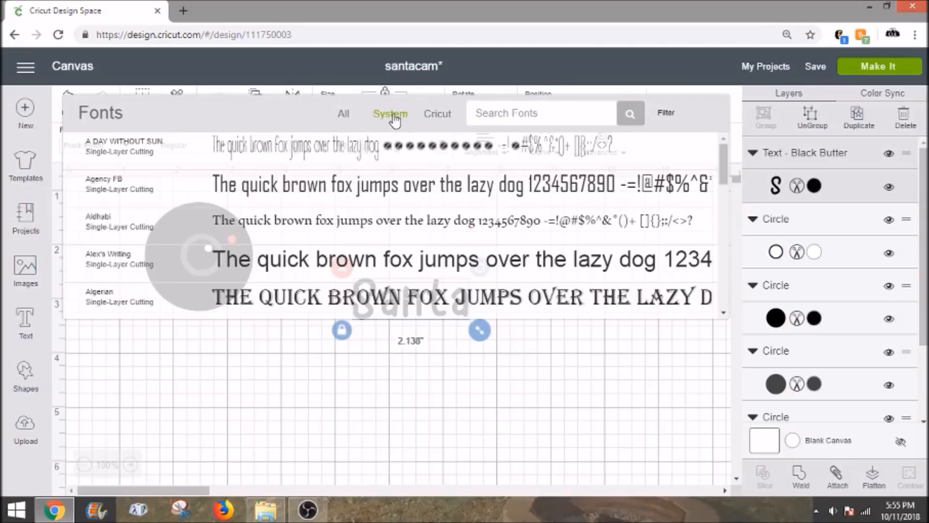
click(433, 121)
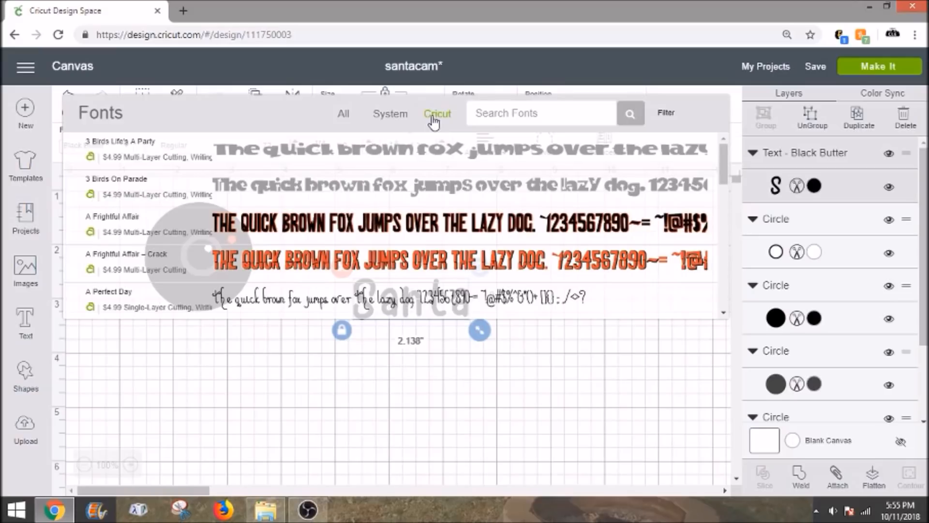
click(396, 121)
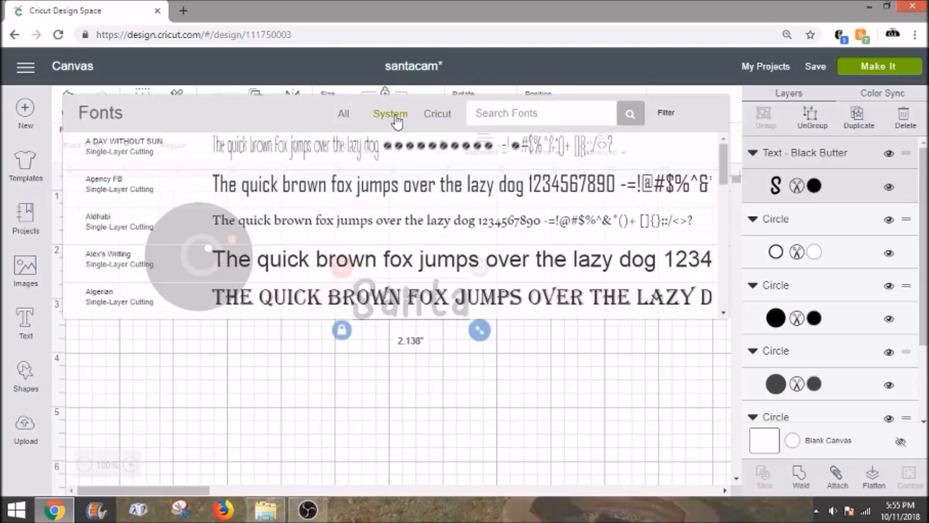
click(251, 373)
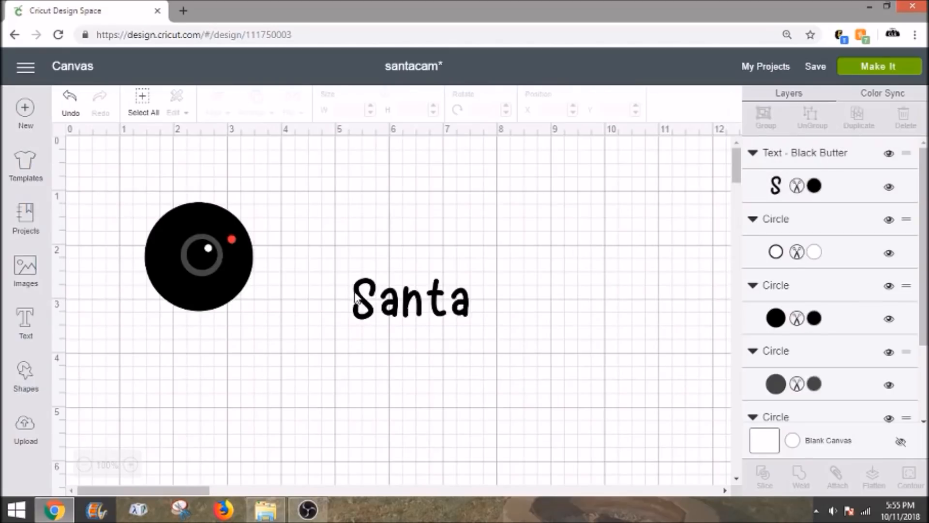
Step: Color the "Santa" text white, shrink it to about 1.11 inches wide and place it on the camera above the lens ring
click(409, 293)
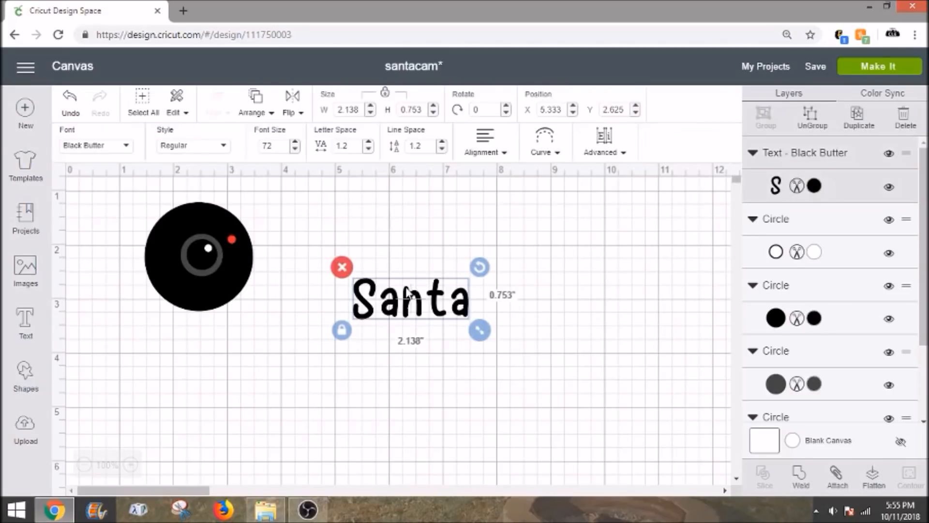
click(817, 187)
click(681, 218)
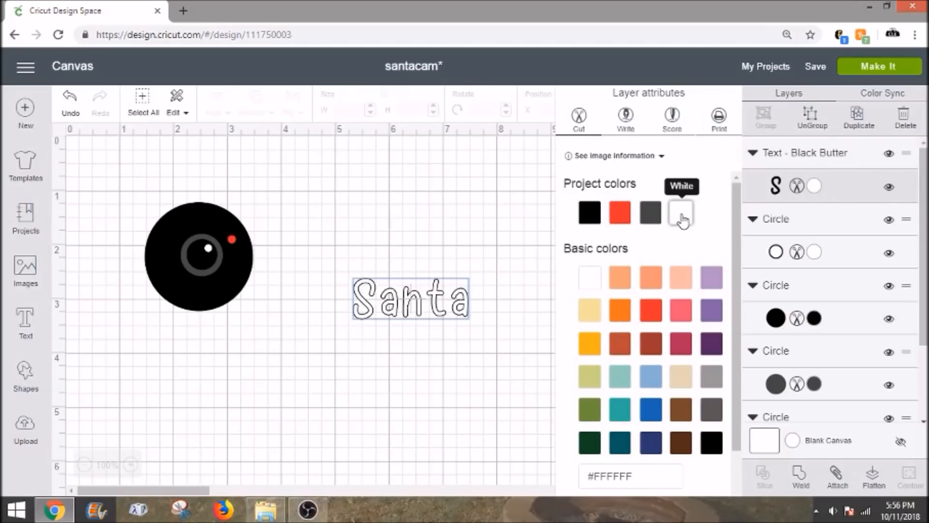
drag(448, 316, 223, 239)
drag(189, 218, 211, 219)
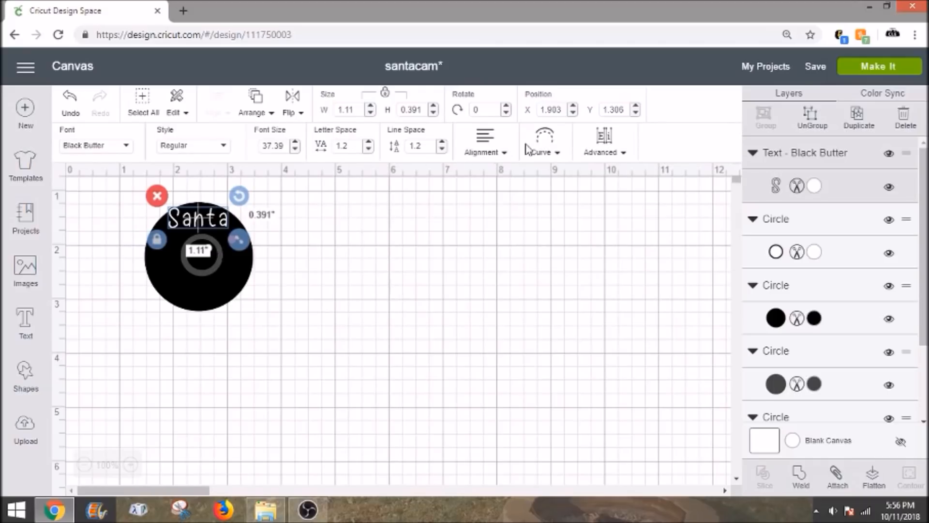
Step: Curve the "Santa" text upward with a diameter of 1.599 and set its letter space to 0.2
click(543, 154)
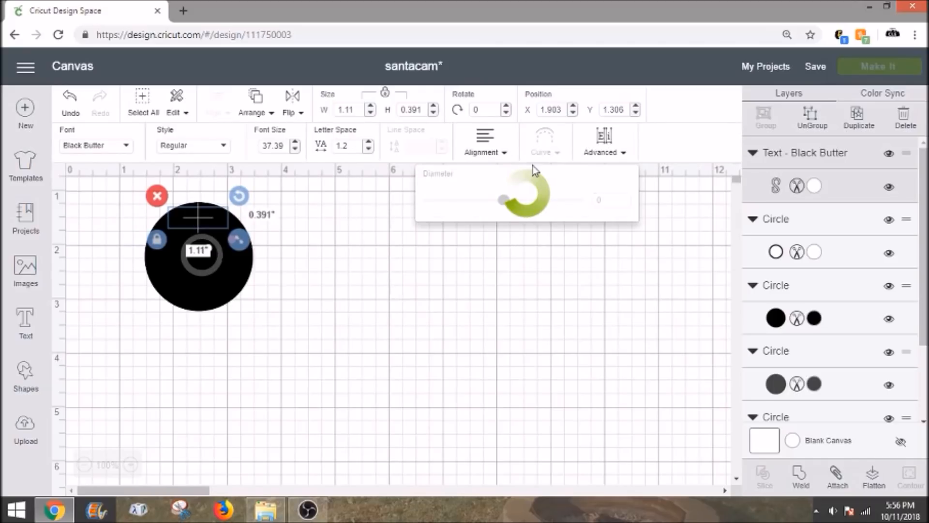
drag(503, 207, 556, 213)
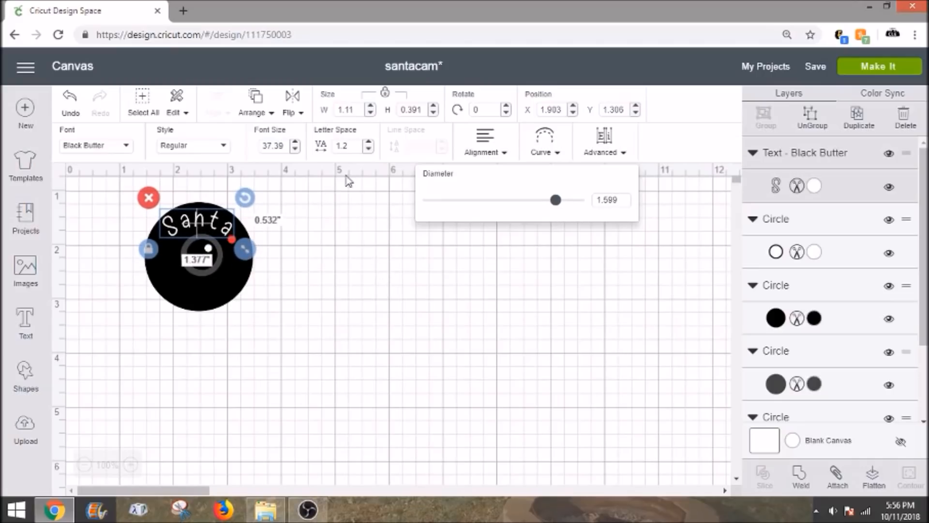
click(368, 150)
click(368, 150)
click(368, 149)
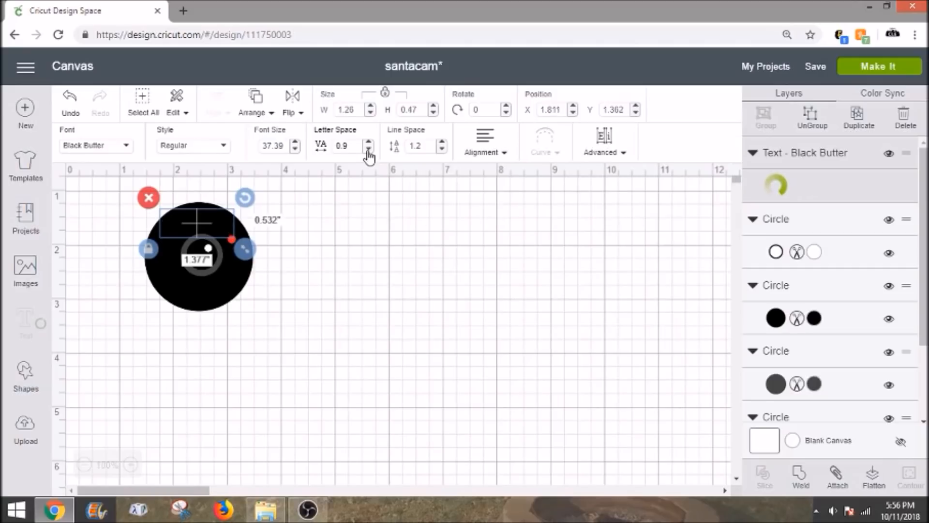
click(368, 150)
click(368, 150)
click(368, 149)
click(369, 150)
click(368, 150)
click(369, 149)
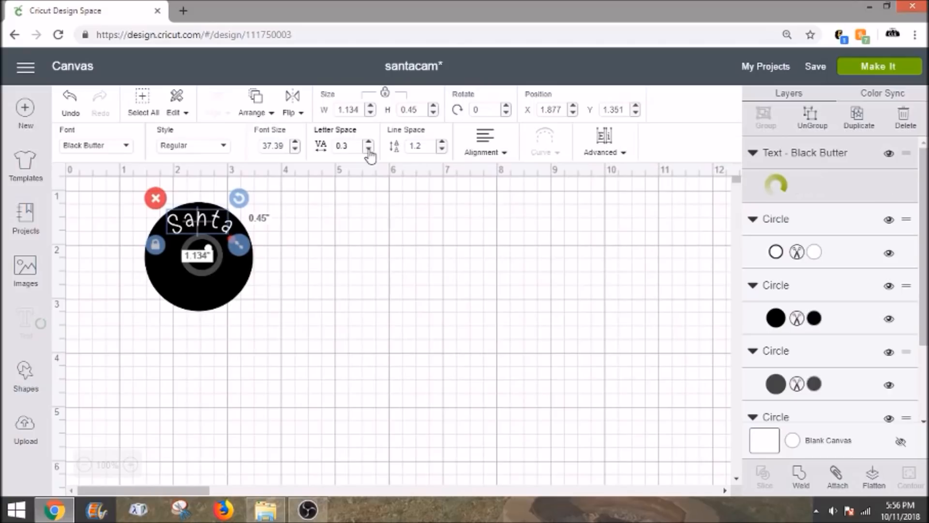
click(369, 150)
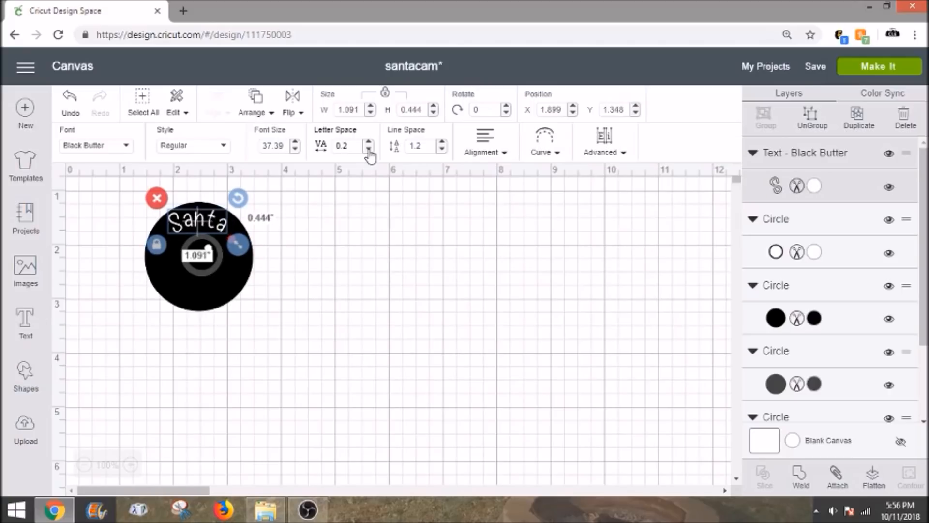
Step: Enlarge the curved "Santa" text to about 1.16 inches wide and center it above the lens ring
drag(237, 245, 247, 248)
drag(206, 222, 205, 222)
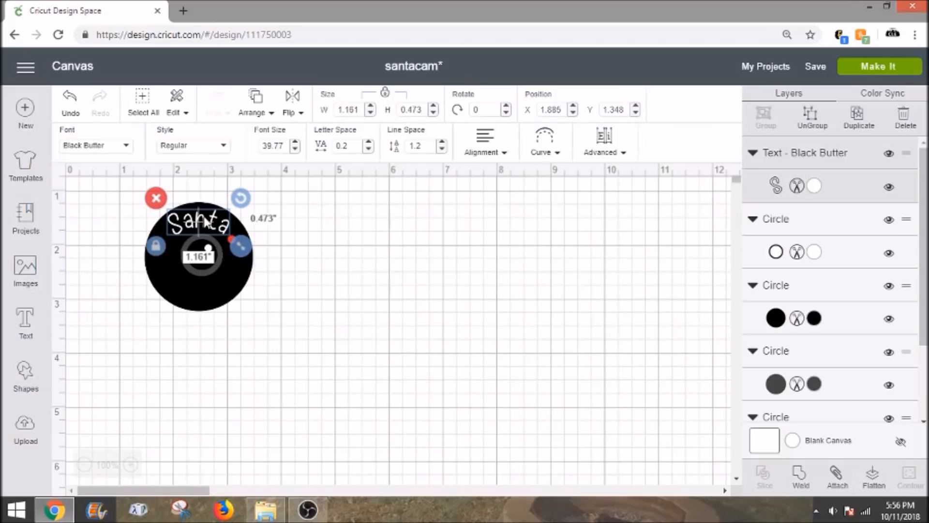
click(281, 223)
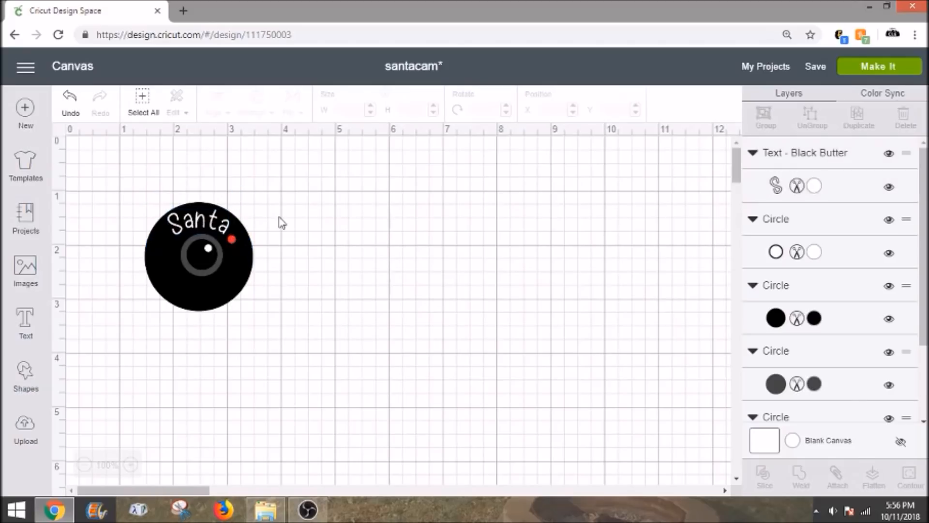
Step: Ungroup the "Santa" text into separate letters and nudge the "n" slightly to the right
click(205, 229)
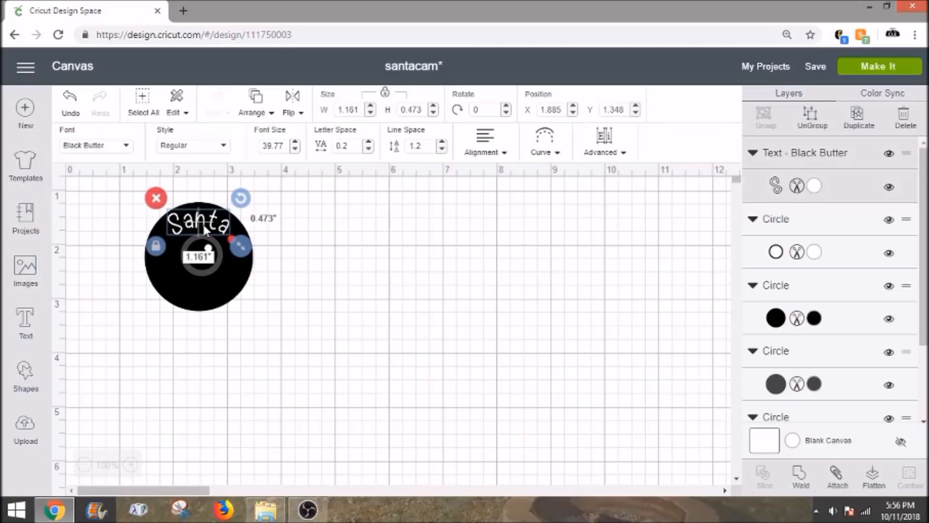
click(816, 121)
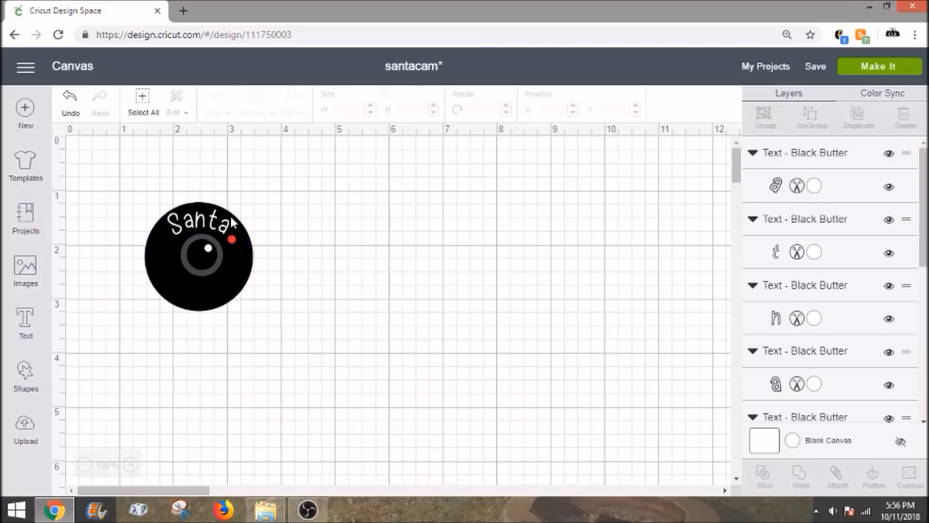
click(204, 221)
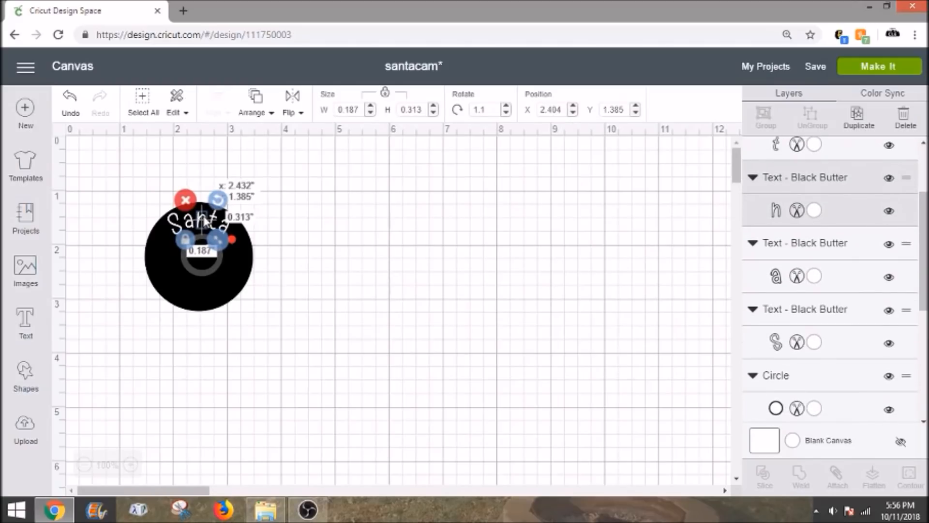
click(276, 233)
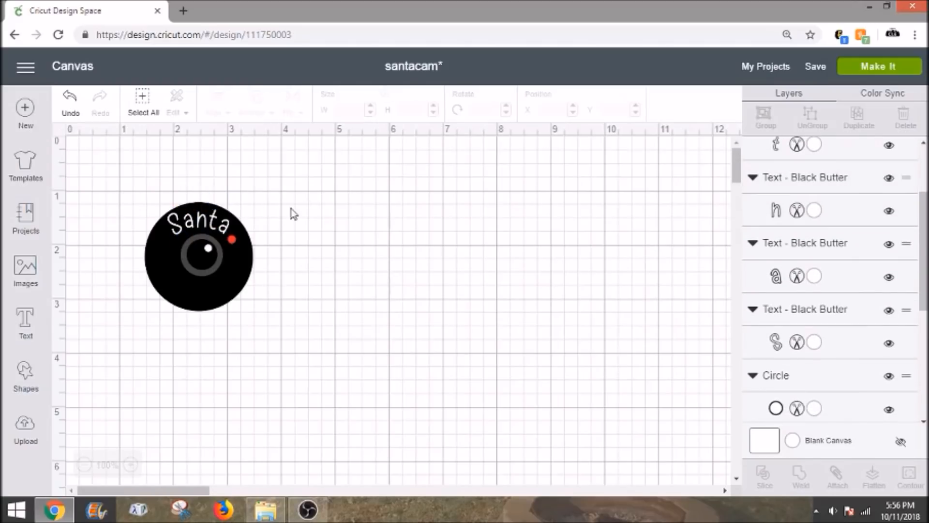
click(239, 272)
click(305, 263)
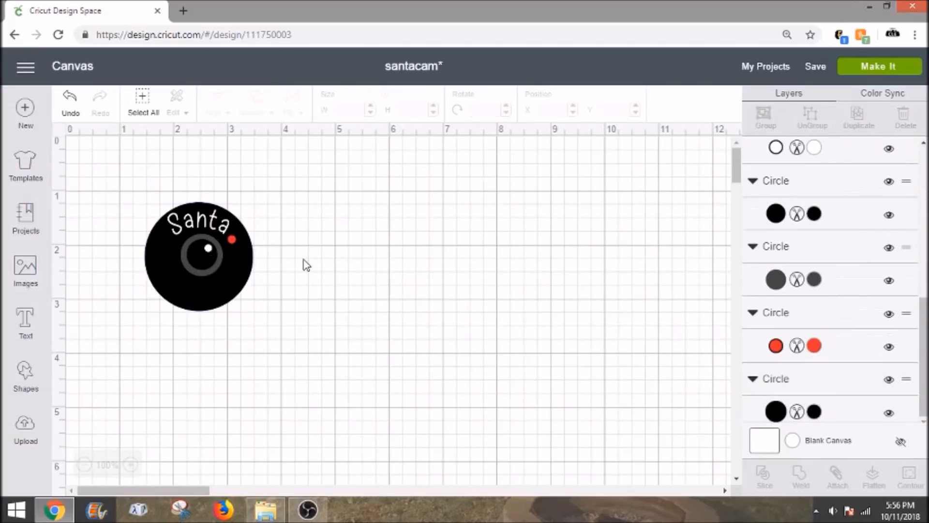
Step: Add the text "Cam" on the empty canvas below the camera shape
click(35, 327)
text(C)
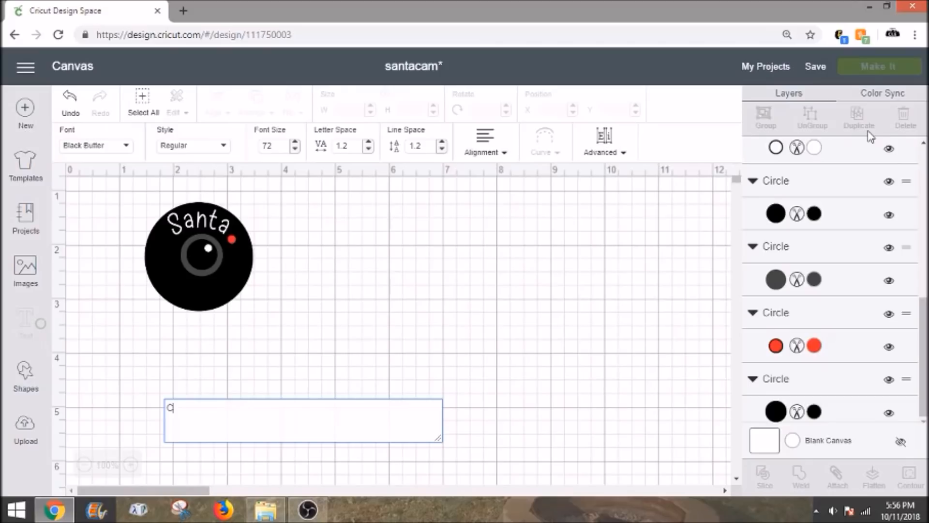
text(am)
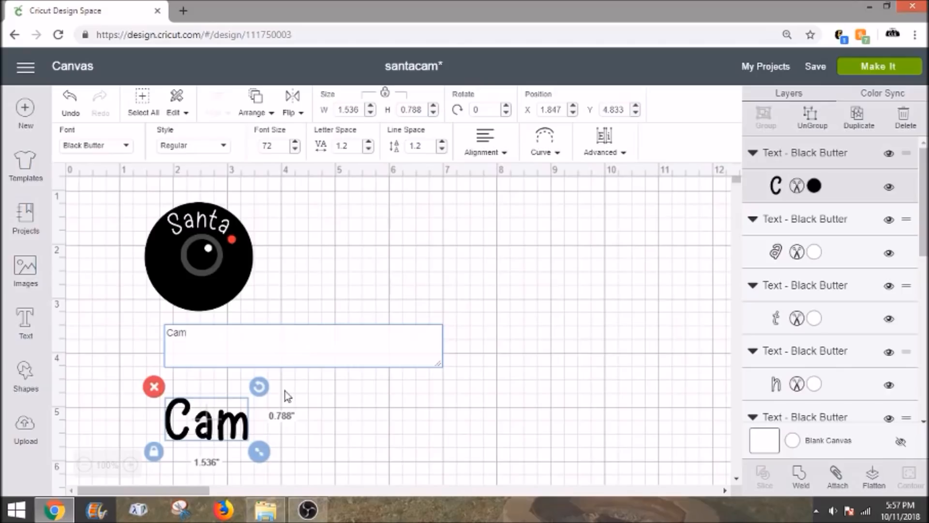
Step: Color the "Cam" text white, shrink it to about 0.86 inches wide and place it on the camera below the lens ring
click(823, 187)
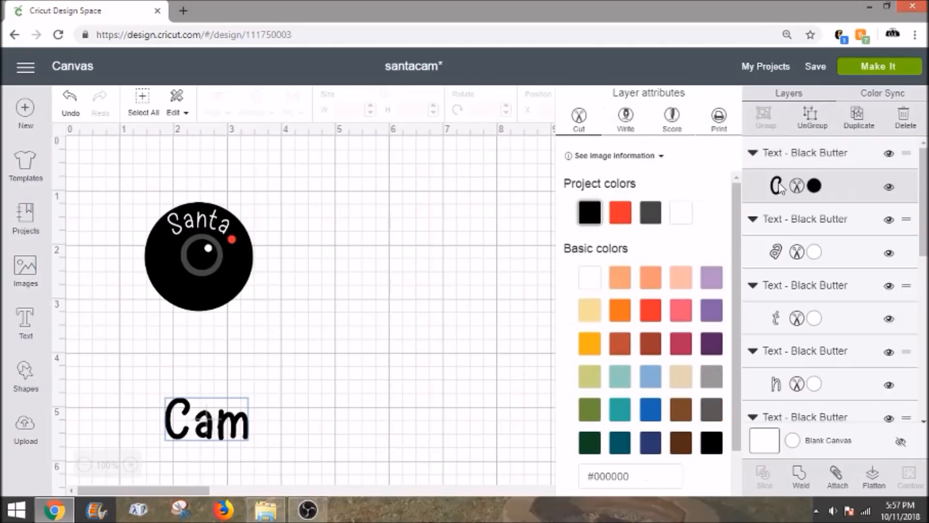
click(686, 215)
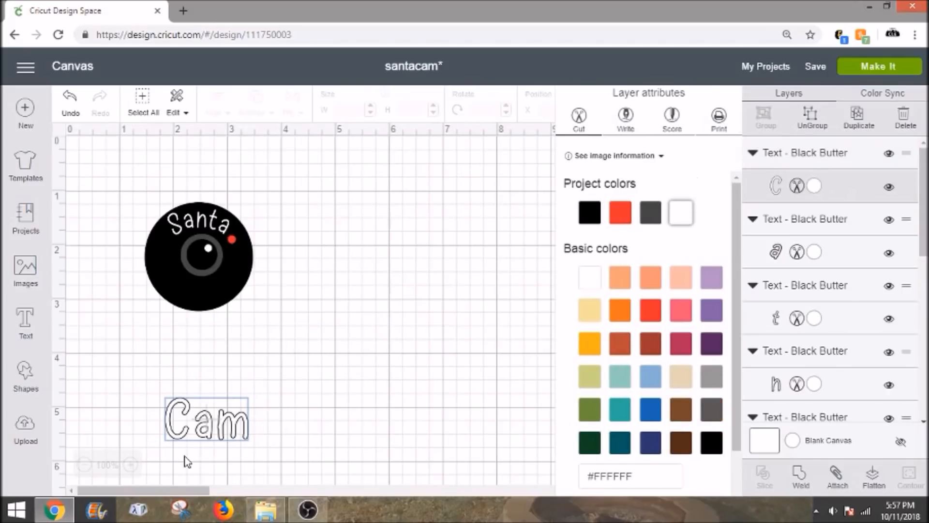
click(220, 435)
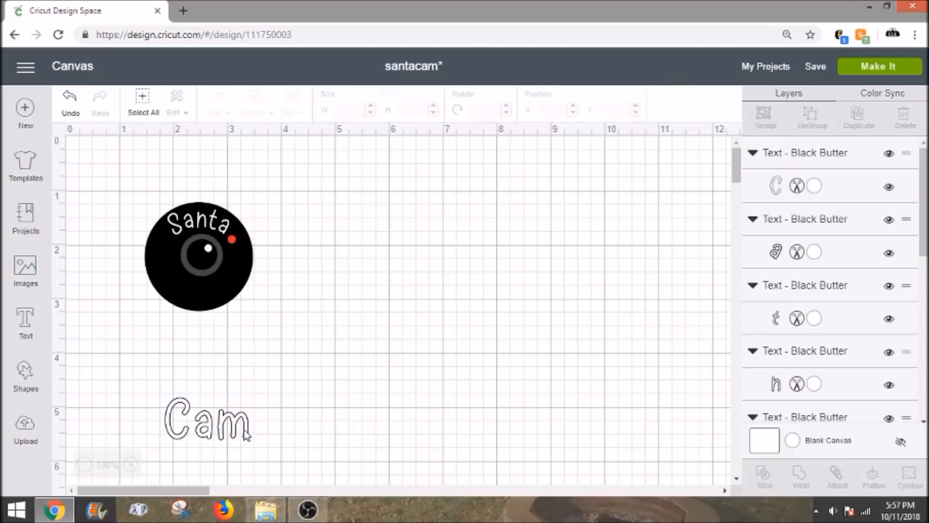
drag(233, 414, 225, 289)
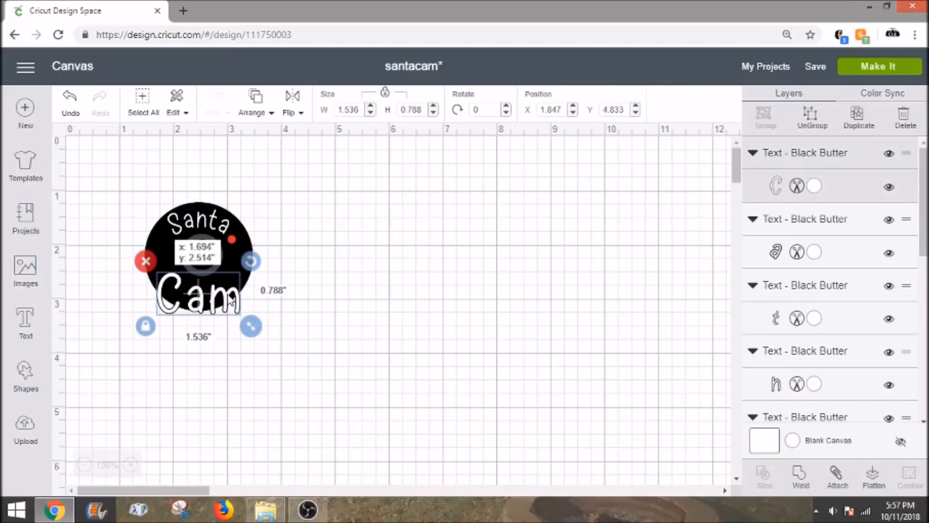
drag(251, 326, 224, 297)
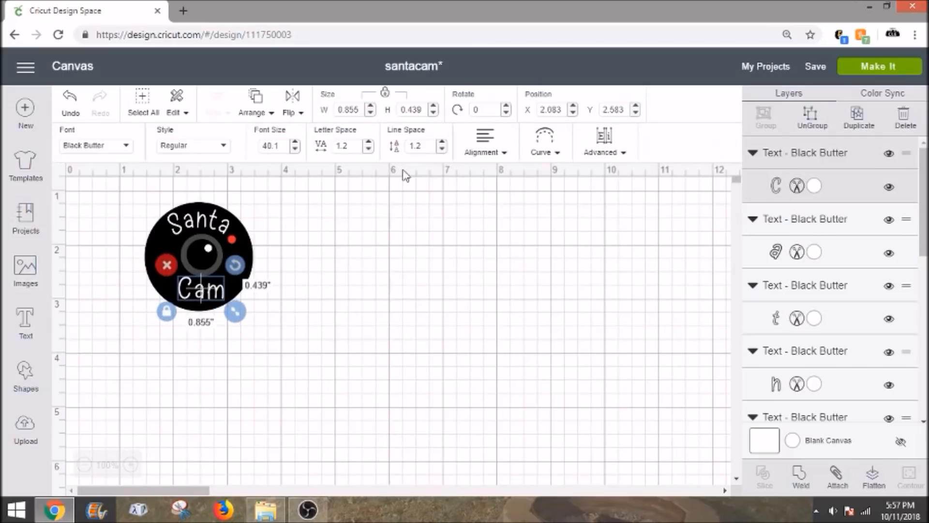
Step: Curve the "Cam" text the opposite way with a diameter of -1.315 and set its letter space to 0.2
click(551, 147)
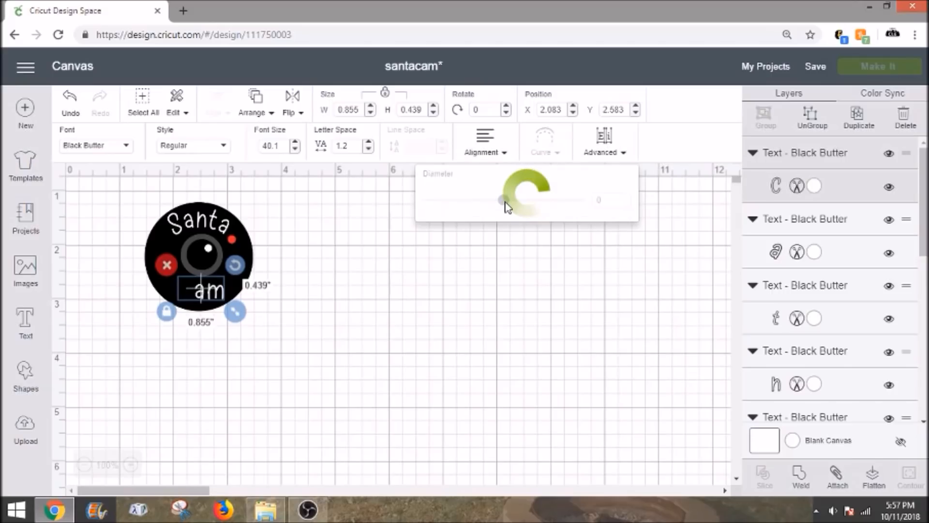
drag(503, 208, 451, 200)
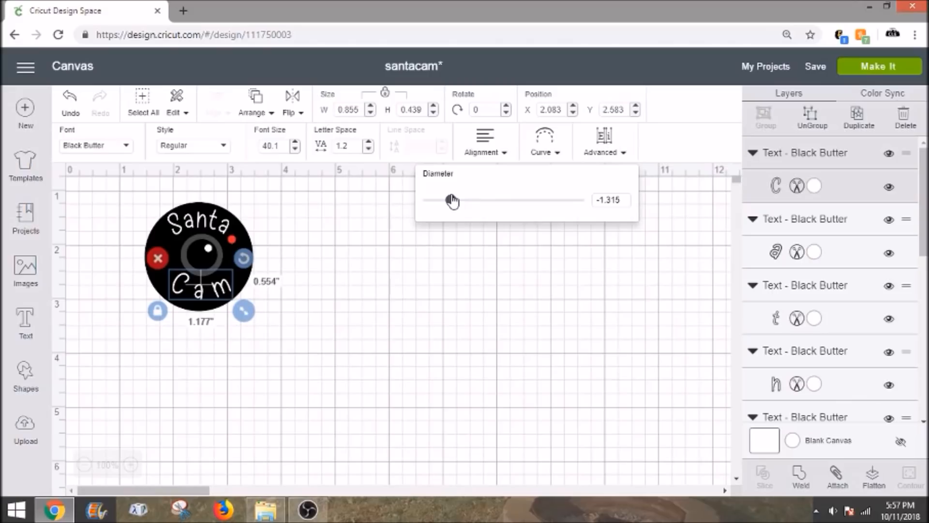
click(368, 149)
click(368, 150)
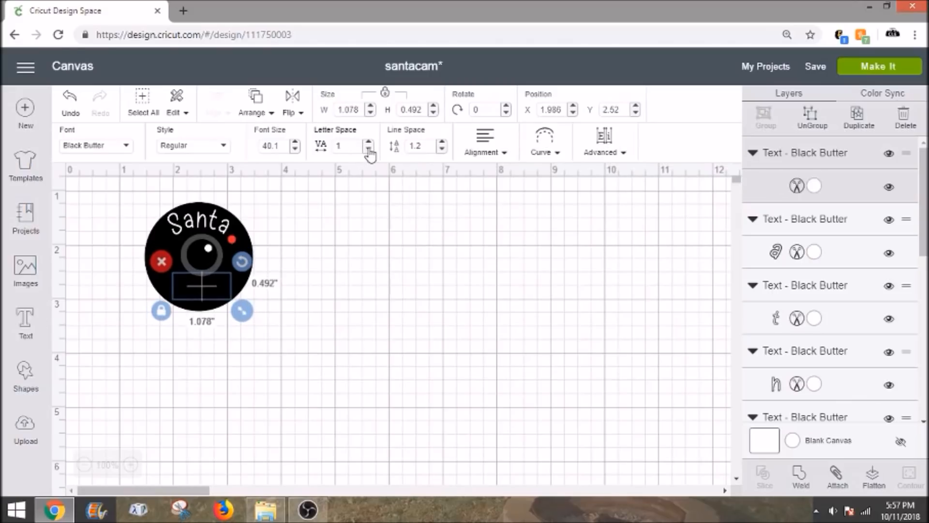
click(369, 149)
click(368, 150)
click(369, 150)
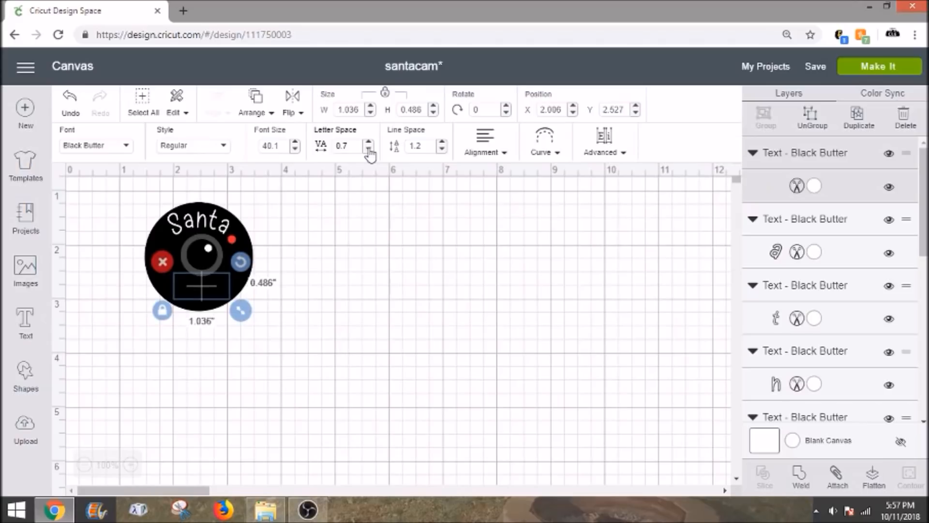
click(369, 149)
click(369, 150)
click(369, 150)
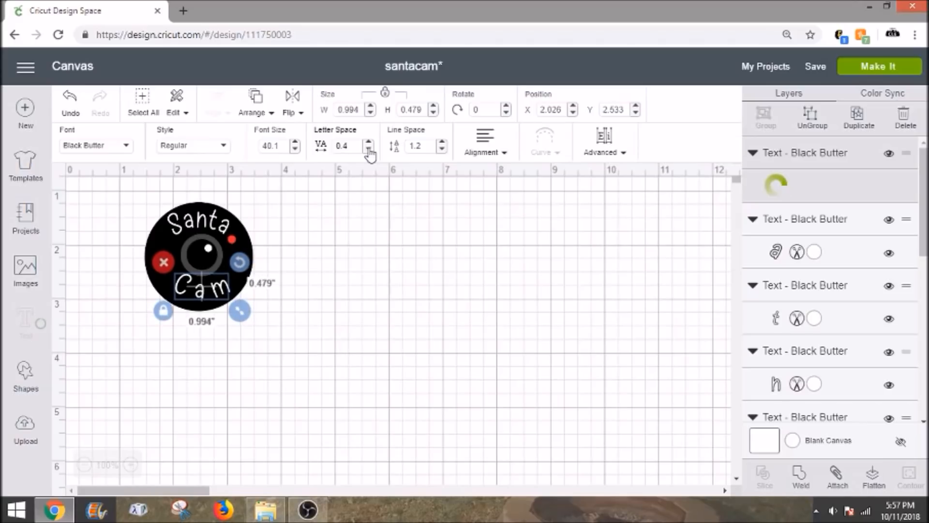
click(368, 150)
Step: Tighten the letter space of the curved "Cam" text to -0.5
click(369, 150)
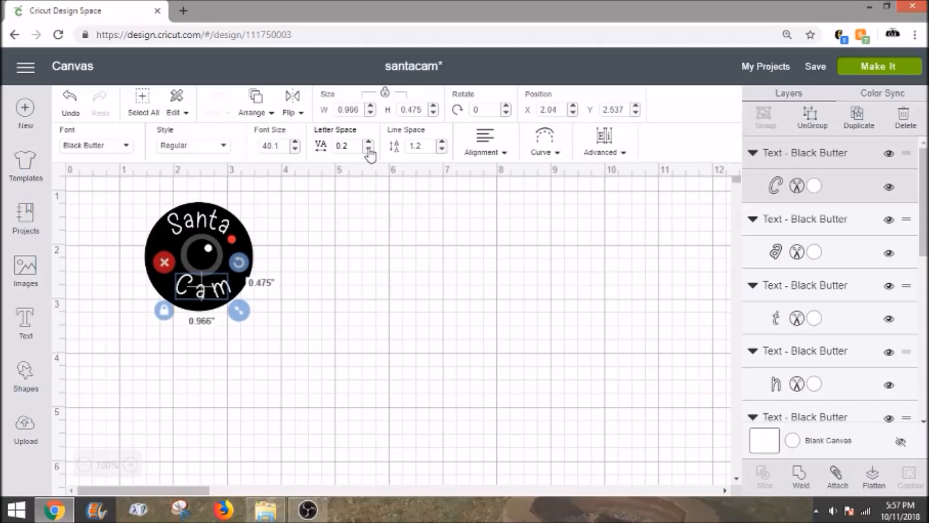
click(369, 149)
click(368, 149)
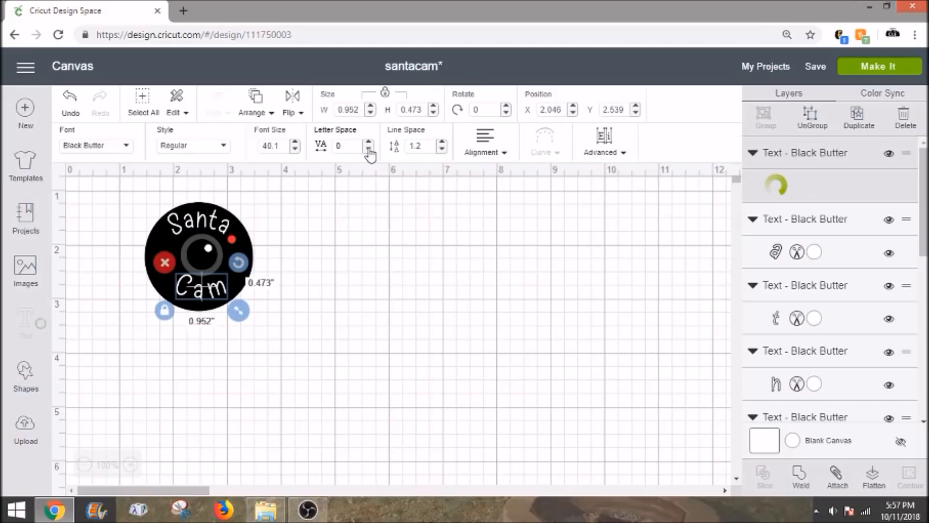
click(368, 150)
click(368, 149)
click(369, 149)
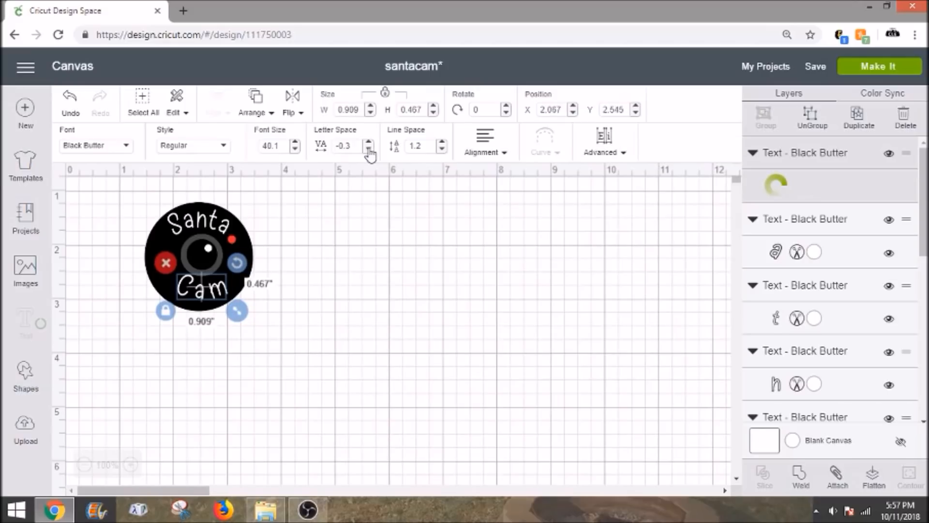
click(369, 150)
click(369, 149)
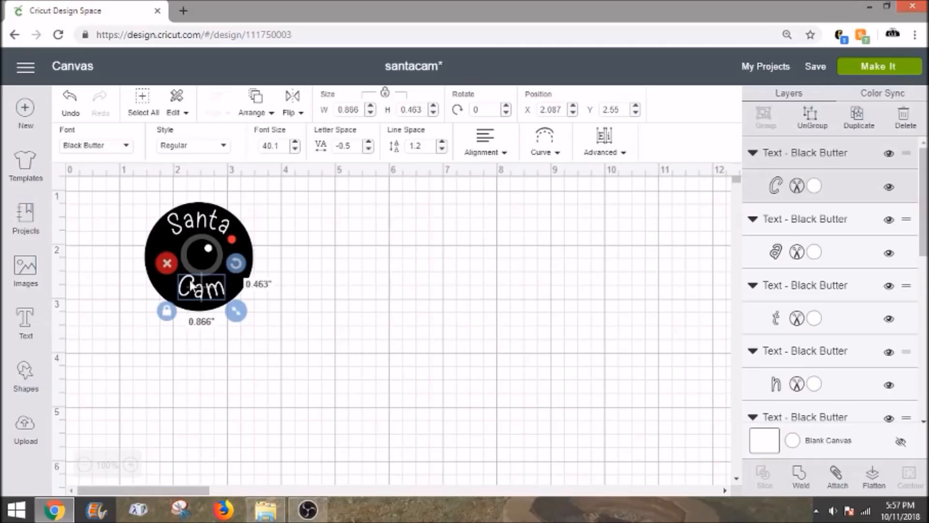
click(287, 323)
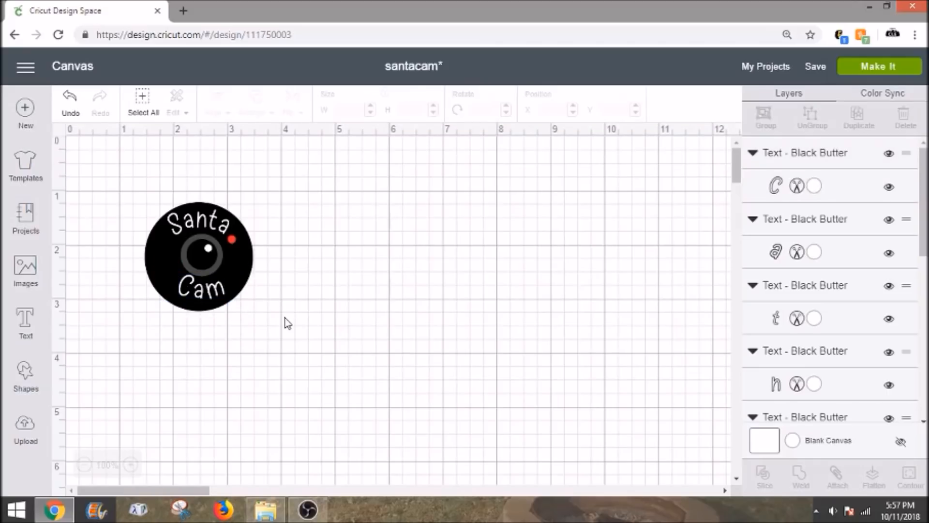
Step: Rotate the "Cam" text slightly counterclockwise to about 351.1° so it sits evenly below the lens
click(213, 295)
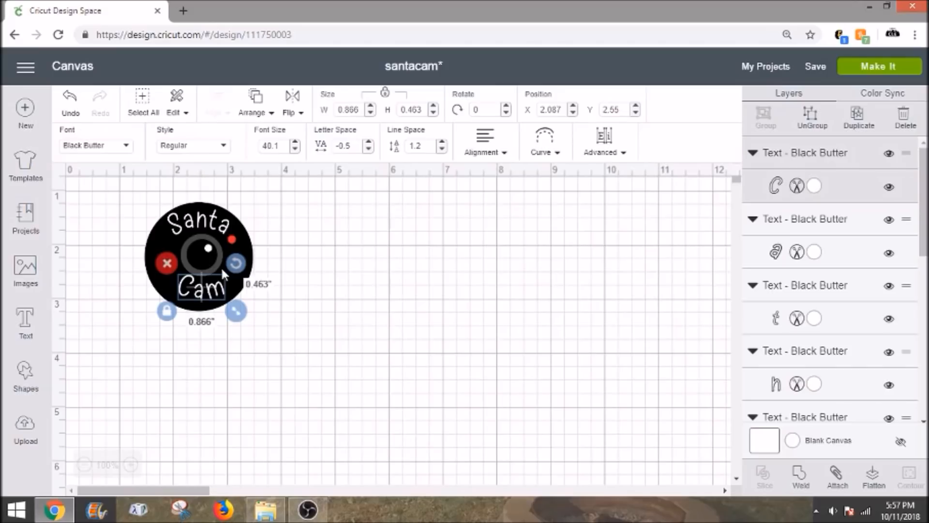
drag(220, 267, 226, 262)
click(309, 314)
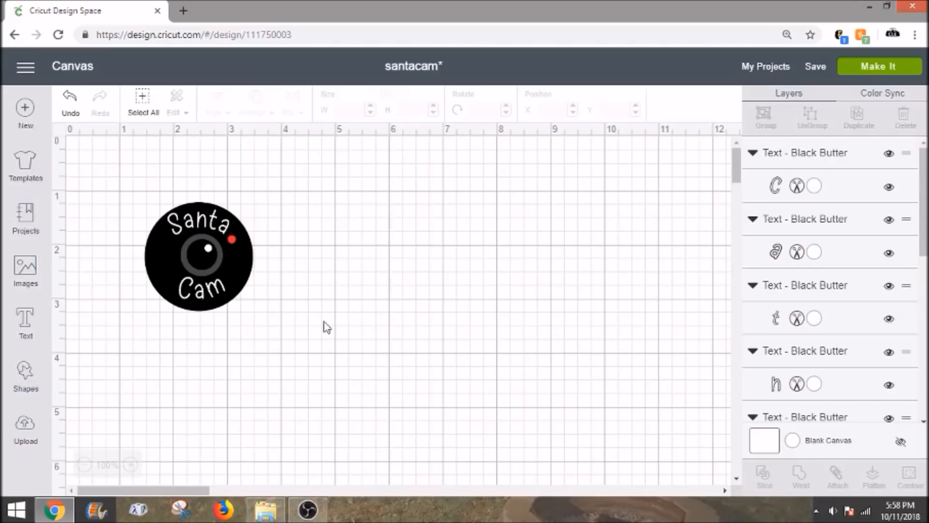
Step: Move the 2-inch black background circle away from the design and delete it
click(244, 276)
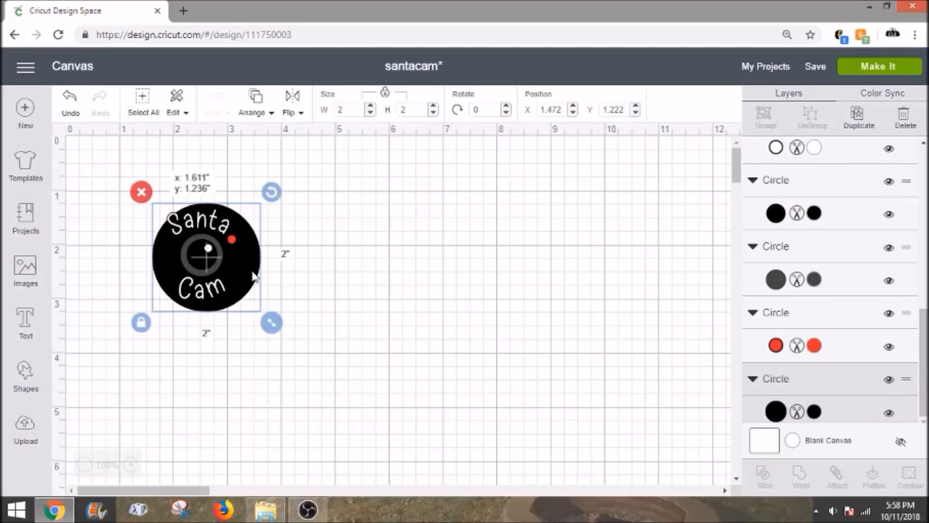
drag(244, 276, 367, 280)
drag(487, 279, 497, 279)
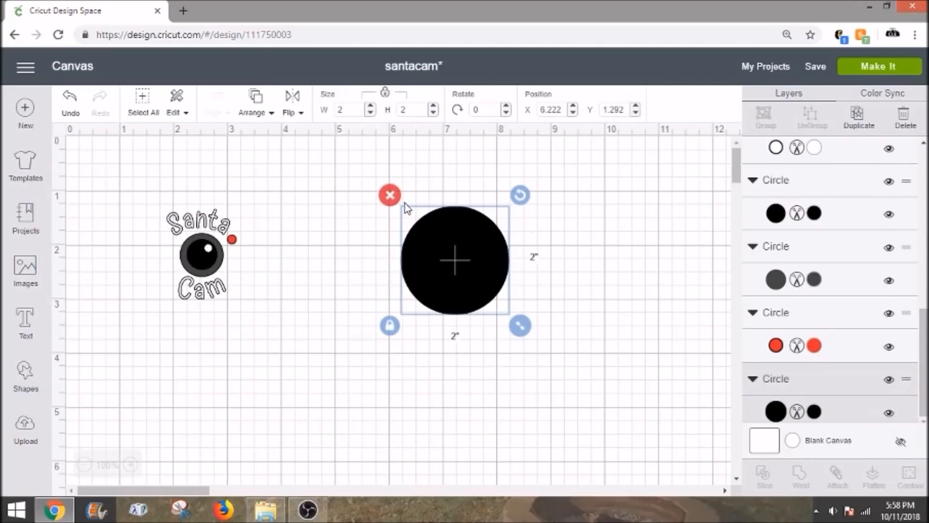
click(390, 195)
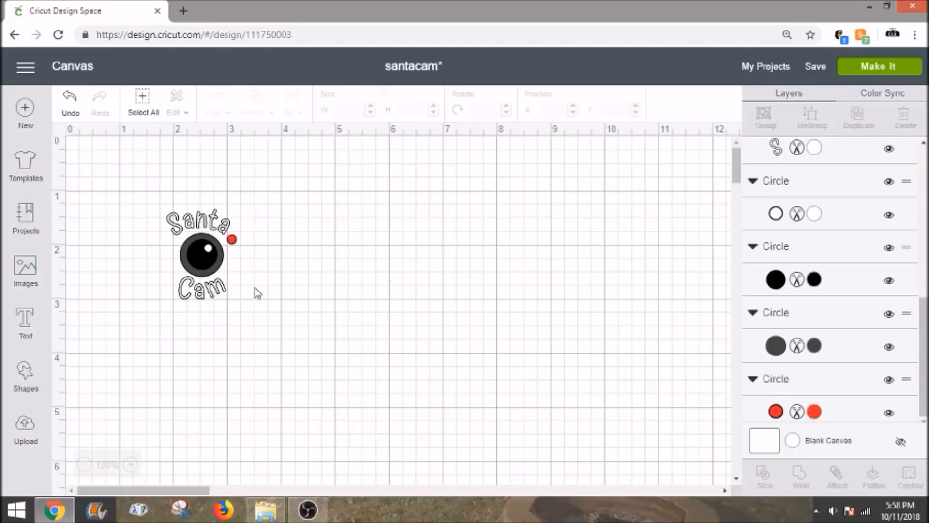
Step: Attach the "Cam" text on its own, and attach the five separate "Santa" letters to each other
click(224, 293)
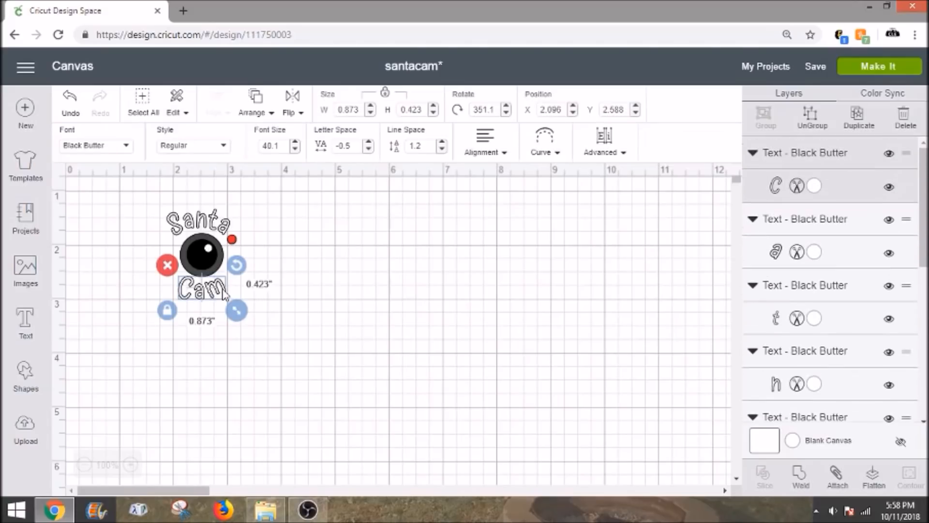
click(837, 476)
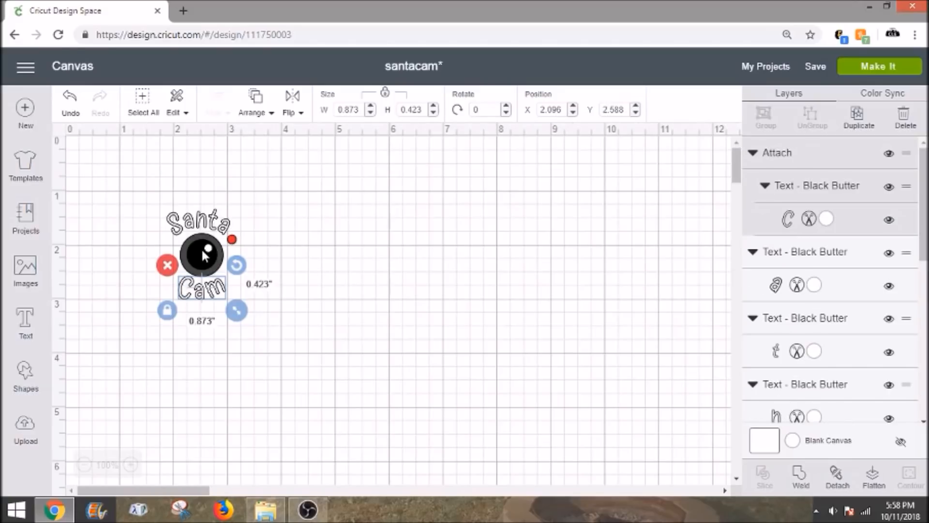
click(830, 272)
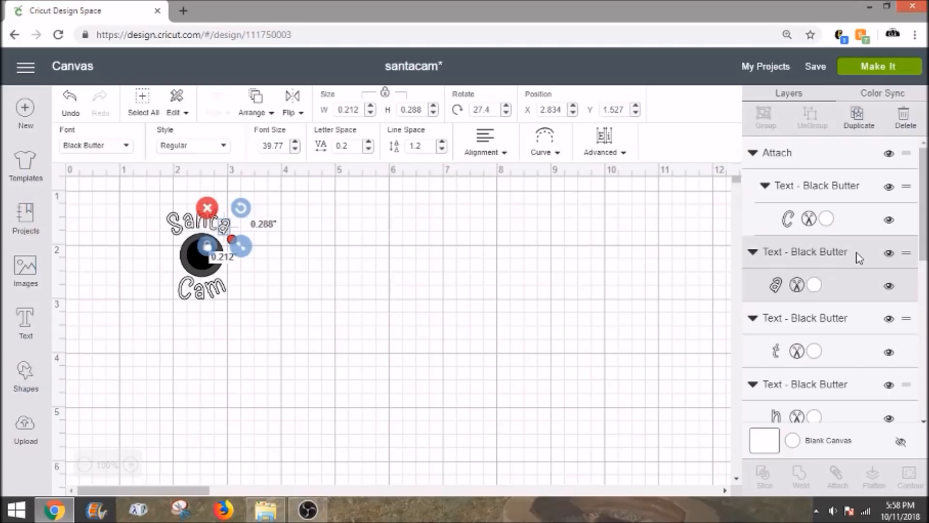
scroll(839, 298, down, 1)
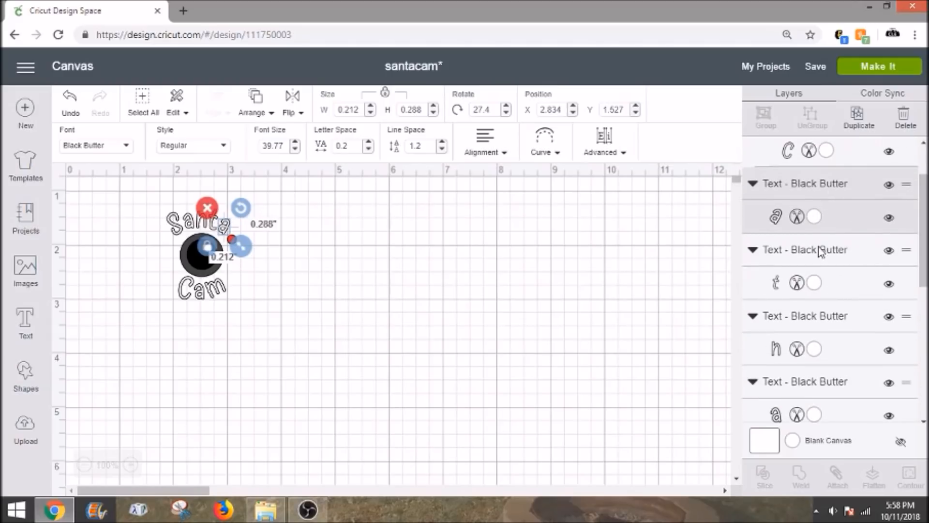
shift+click(820, 255)
shift+click(835, 320)
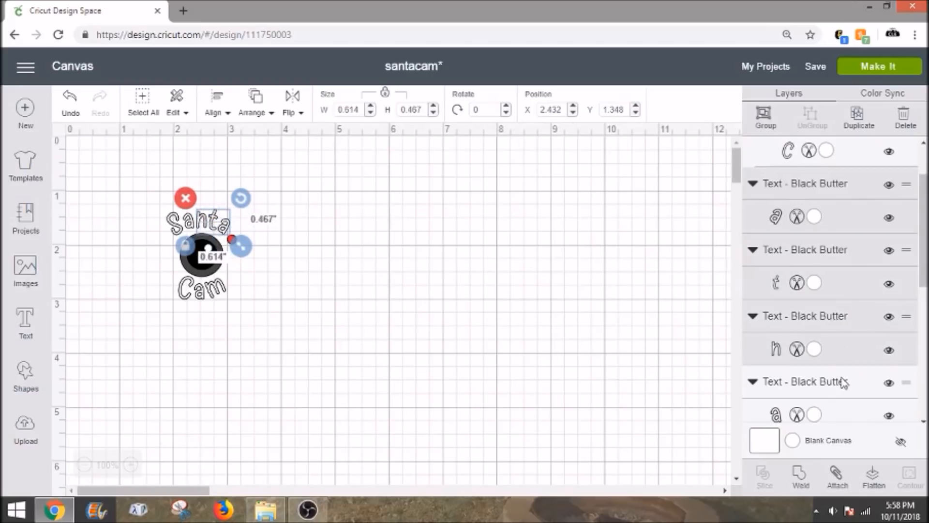
shift+click(843, 381)
scroll(850, 369, down, 1)
shift+click(825, 381)
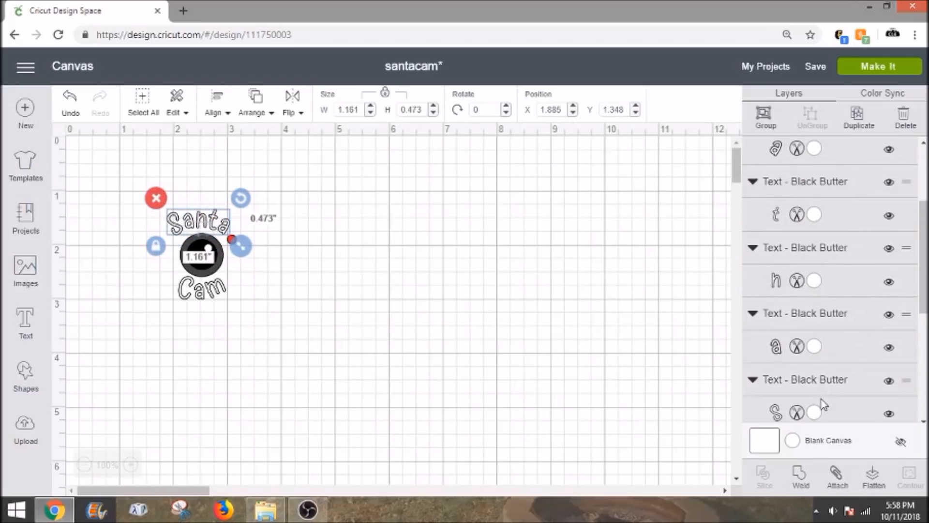
click(837, 476)
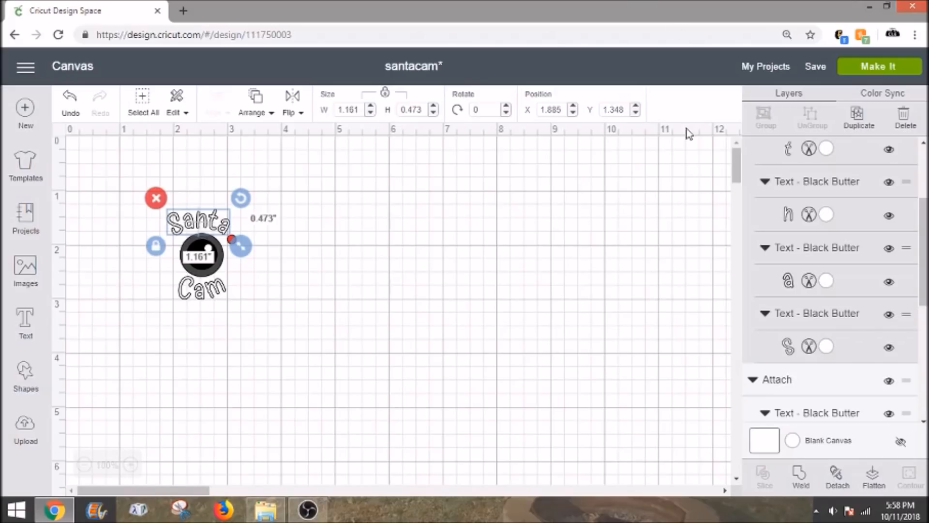
Step: Send the project to the mat preview and review the grey, black and red mats
click(864, 72)
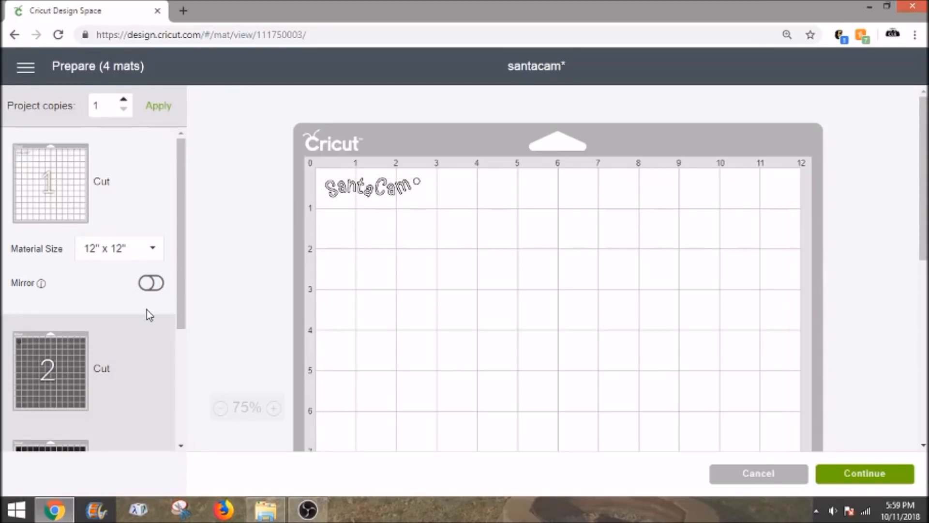
click(84, 367)
scroll(92, 358, down, 3)
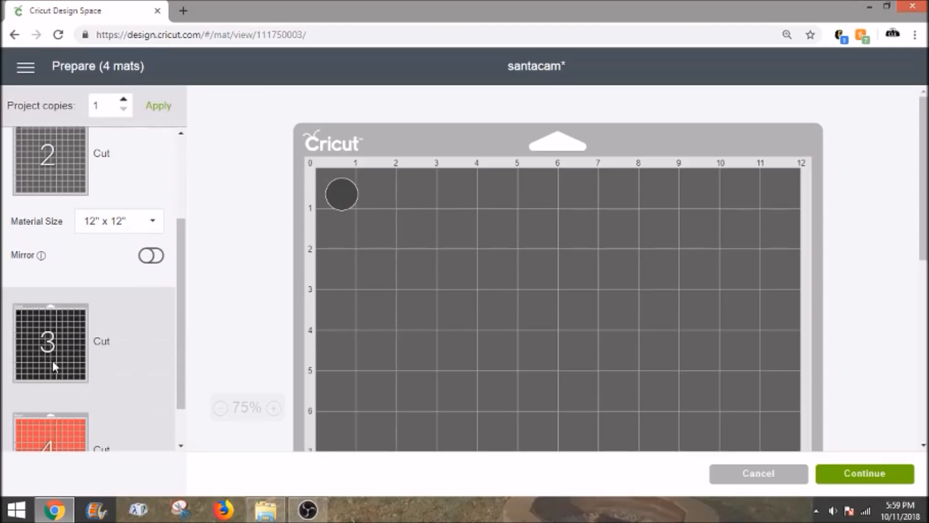
click(53, 361)
scroll(61, 360, down, 1)
click(58, 382)
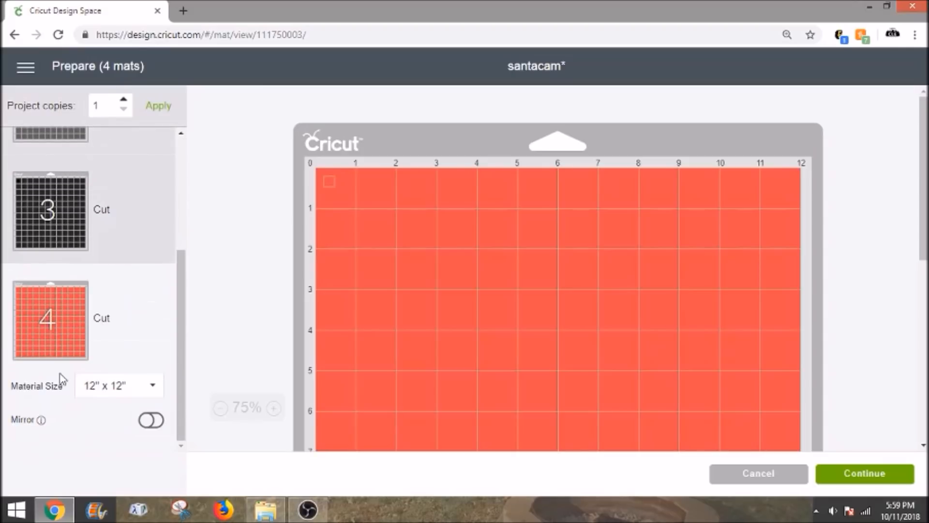
scroll(120, 307, up, 4)
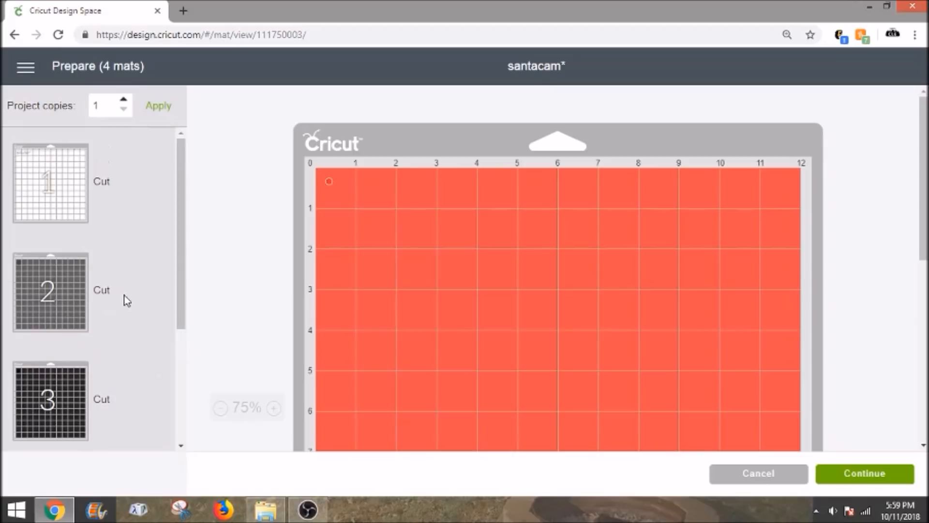
Step: On the white mat, place "Cam" directly beneath "Santa" and the small circle between the two words
click(74, 204)
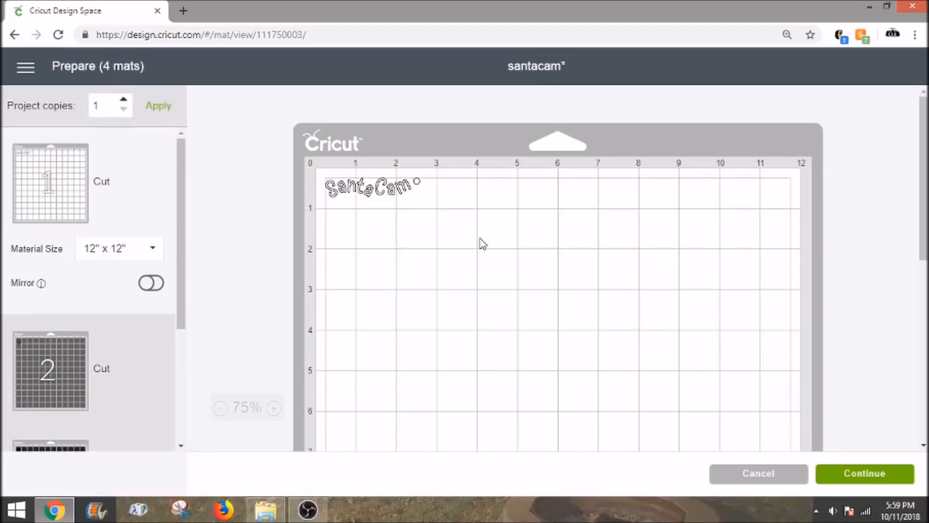
drag(410, 202, 401, 226)
drag(422, 184, 389, 194)
click(387, 221)
drag(390, 227, 357, 224)
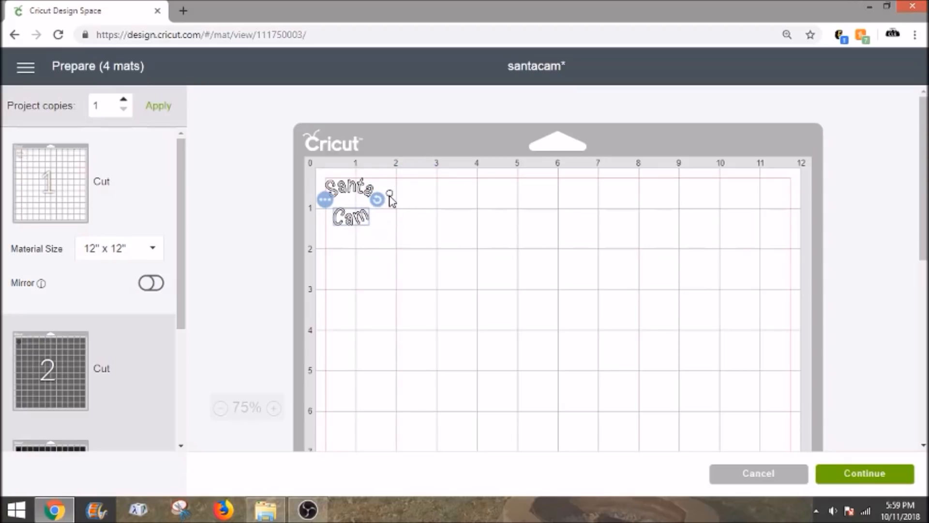
drag(390, 195, 353, 206)
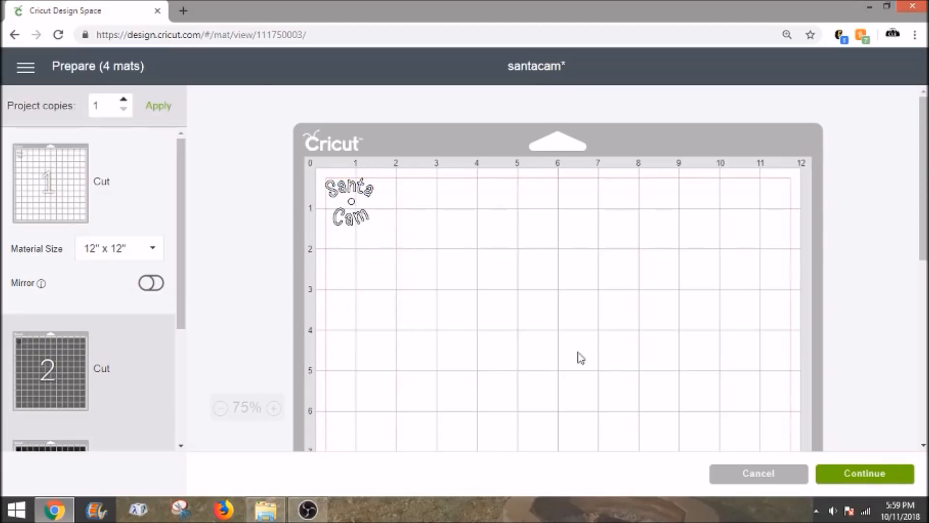
Step: Continue to the cutting setup, search all materials for "washi" and set the material to Washi Sheet
click(876, 479)
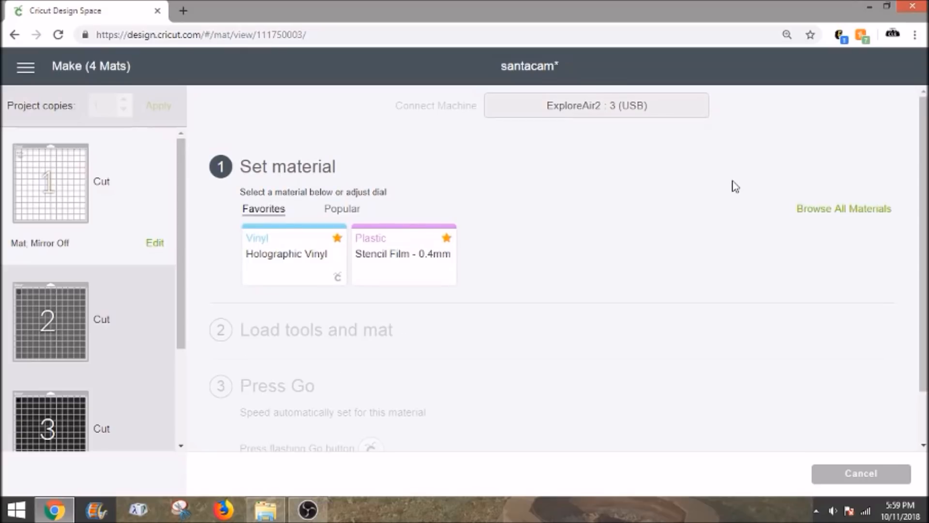
click(834, 219)
click(663, 134)
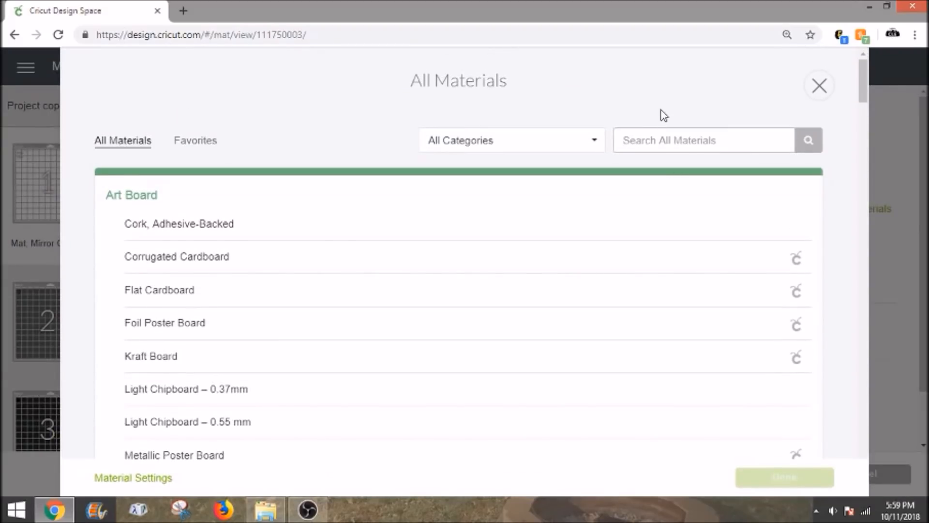
text(washi)
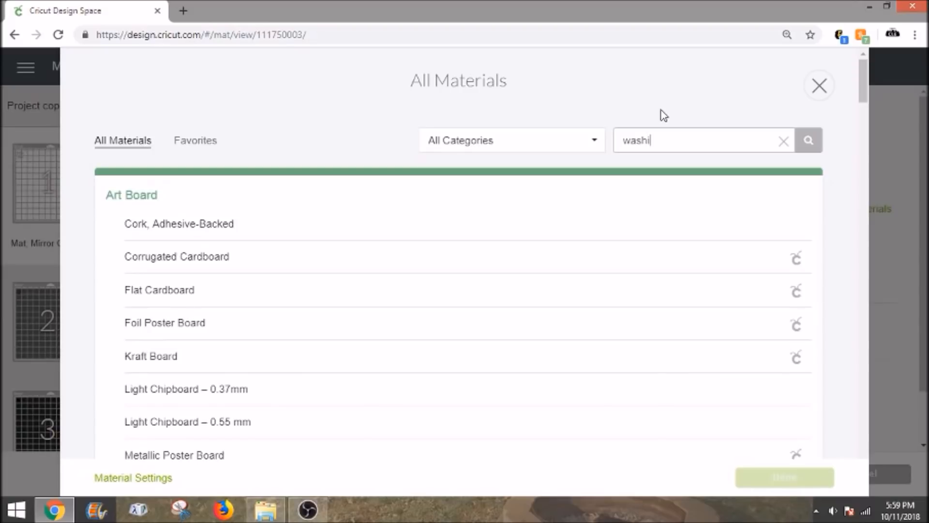
click(807, 141)
click(286, 215)
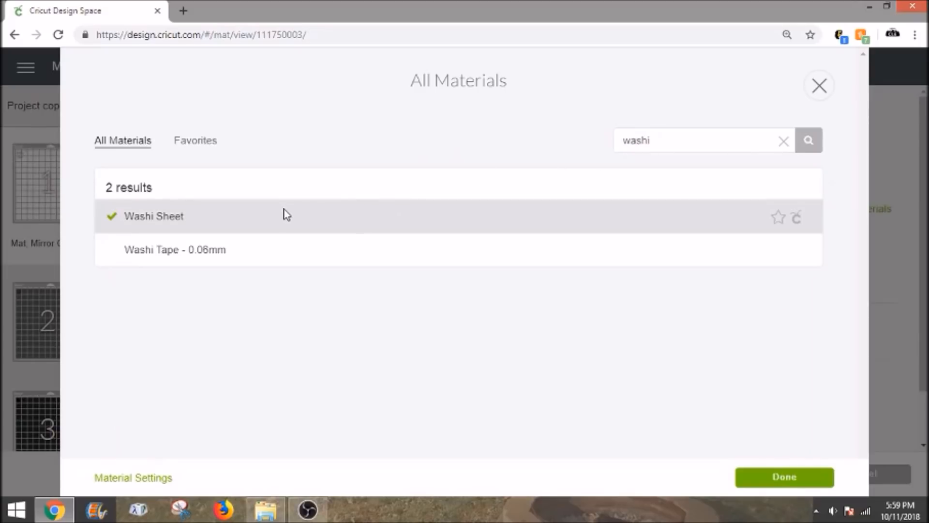
click(784, 477)
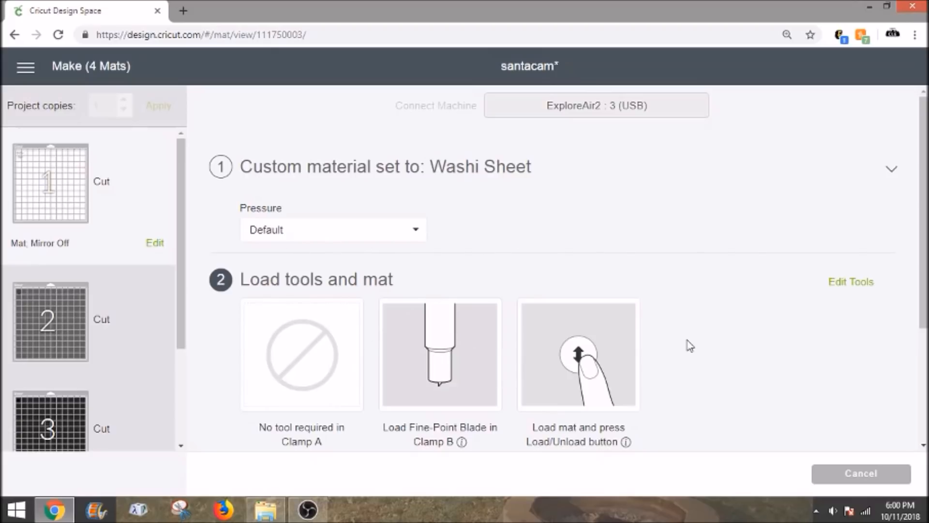
scroll(831, 373, down, 3)
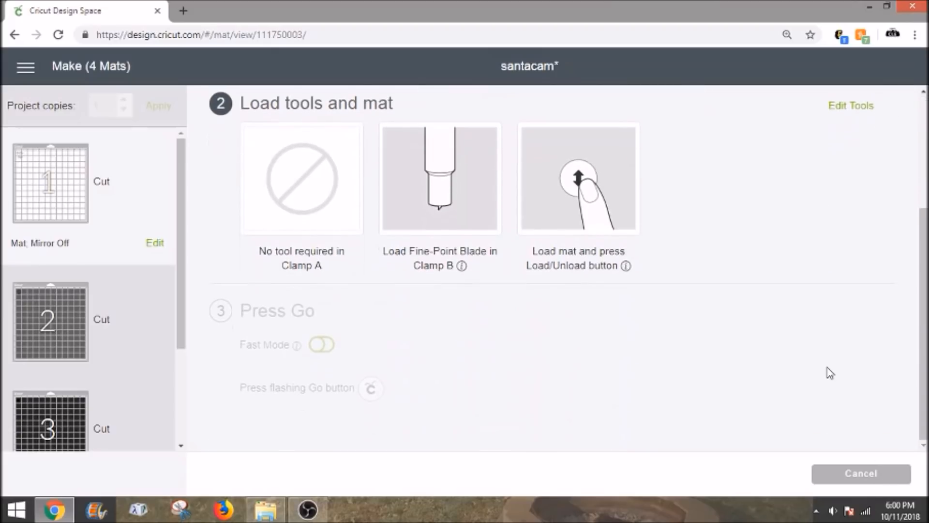
scroll(828, 371, up, 2)
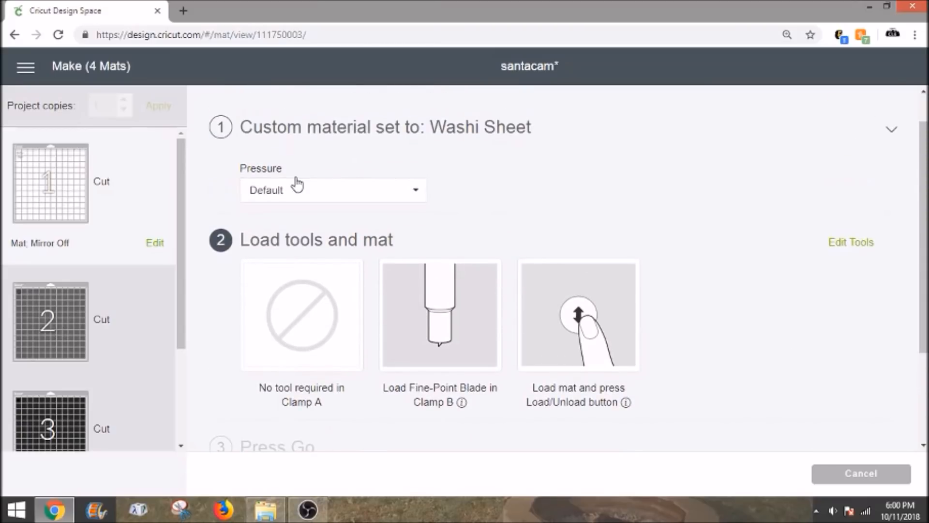